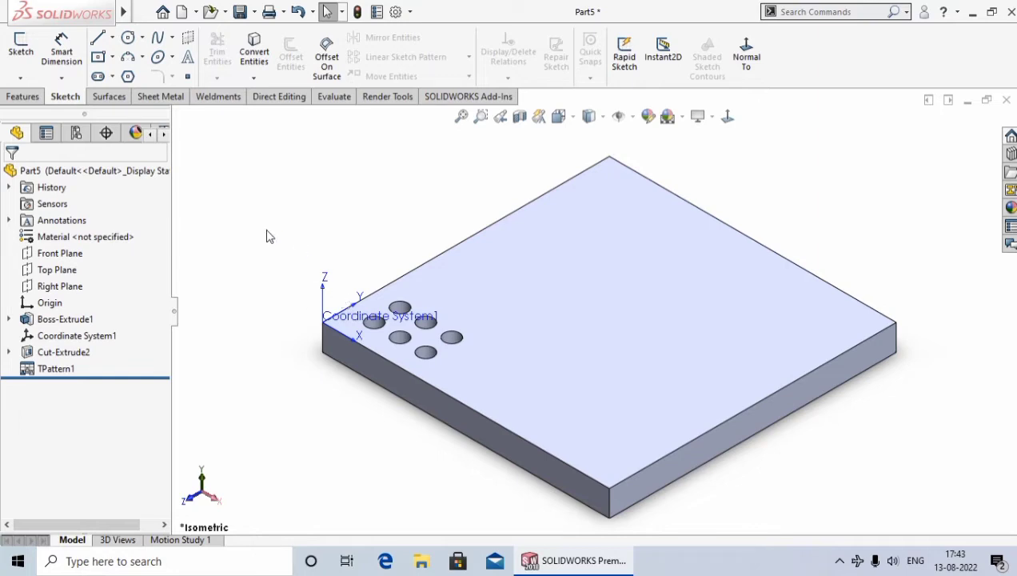
Step: Delete the TPattern1 table-driven pattern from the FeatureManager tree
right_click(59, 374)
left_click(100, 360)
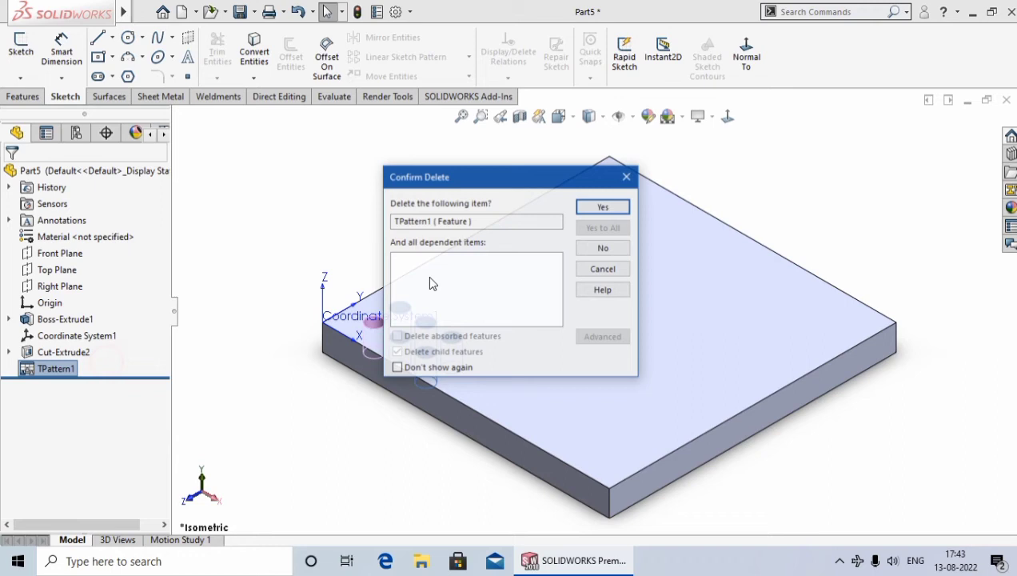
left_click(604, 206)
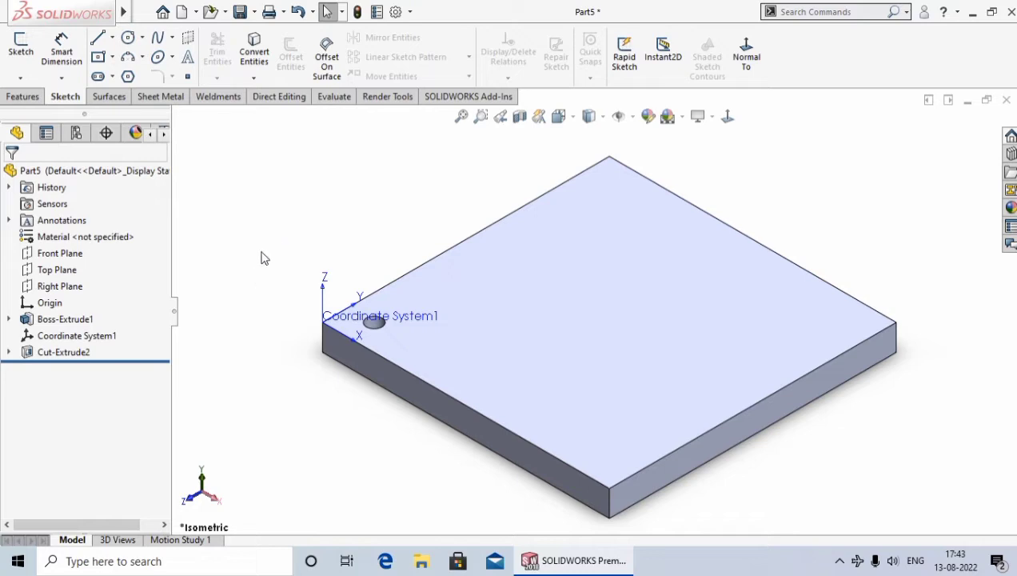
Step: Delete Coordinate System1 from the part
right_click(77, 336)
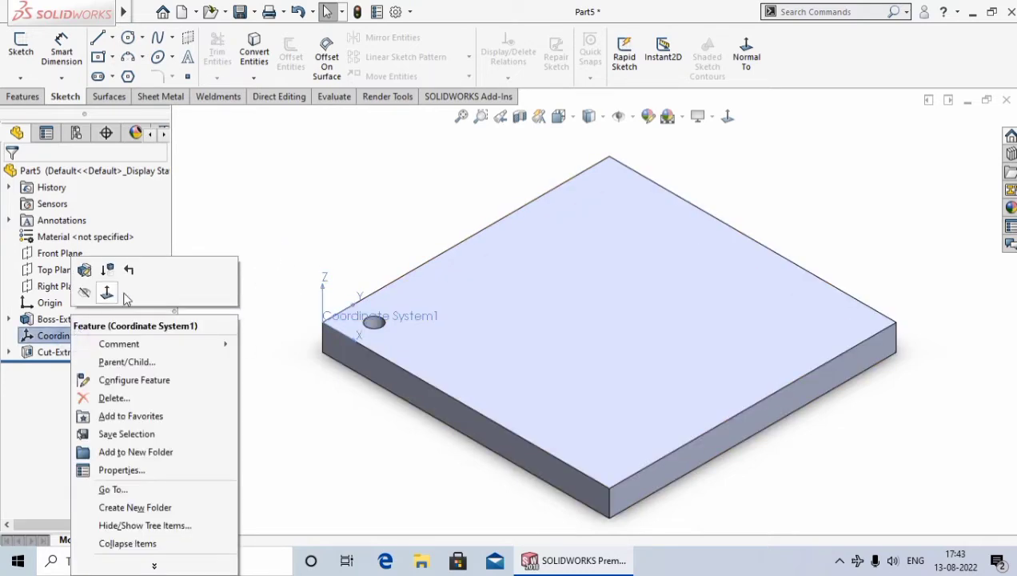
left_click(120, 397)
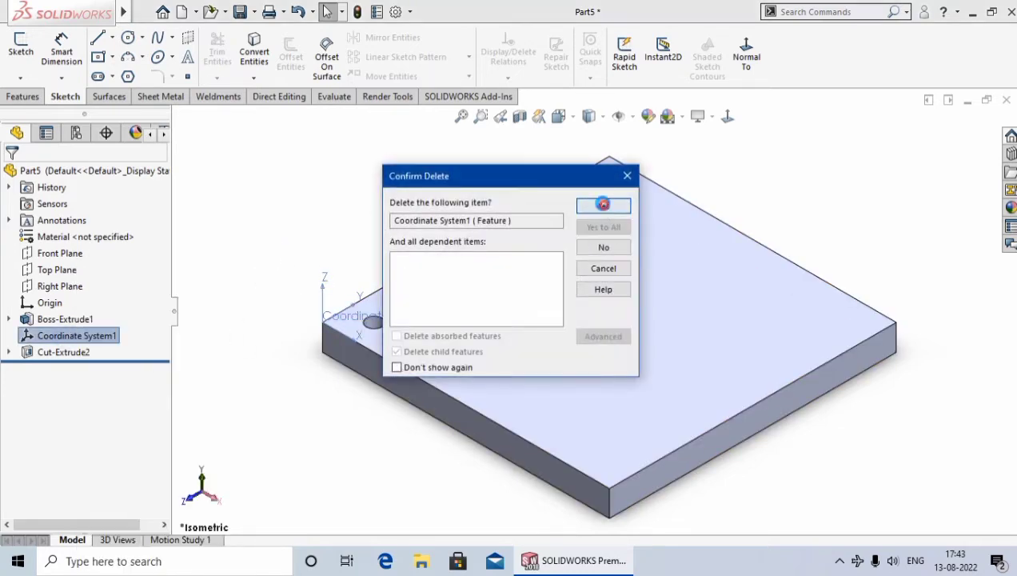
left_click(602, 208)
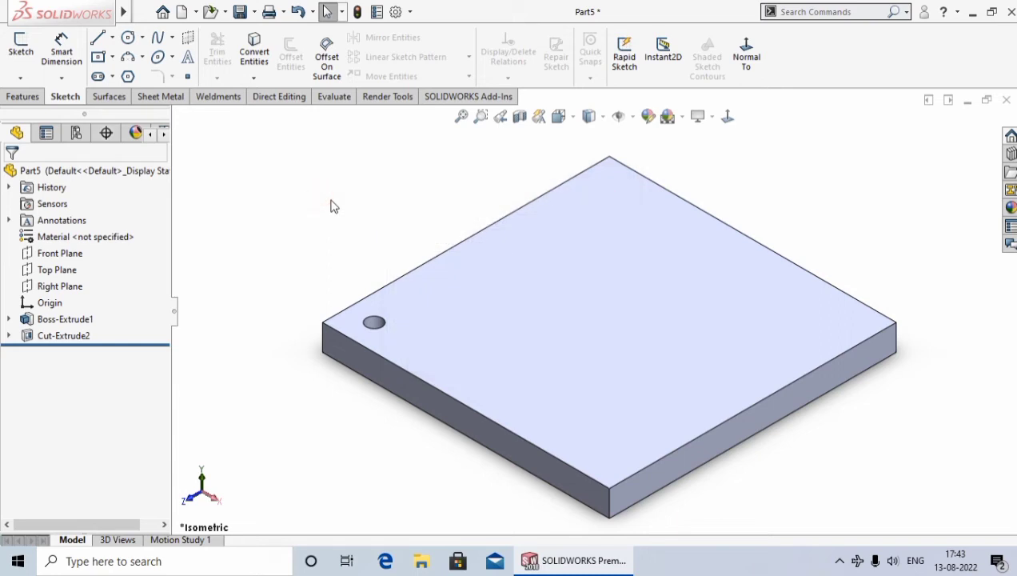
Step: Start a new Fill Pattern from the Linear Pattern dropdown and fit the plate in view
left_click(23, 96)
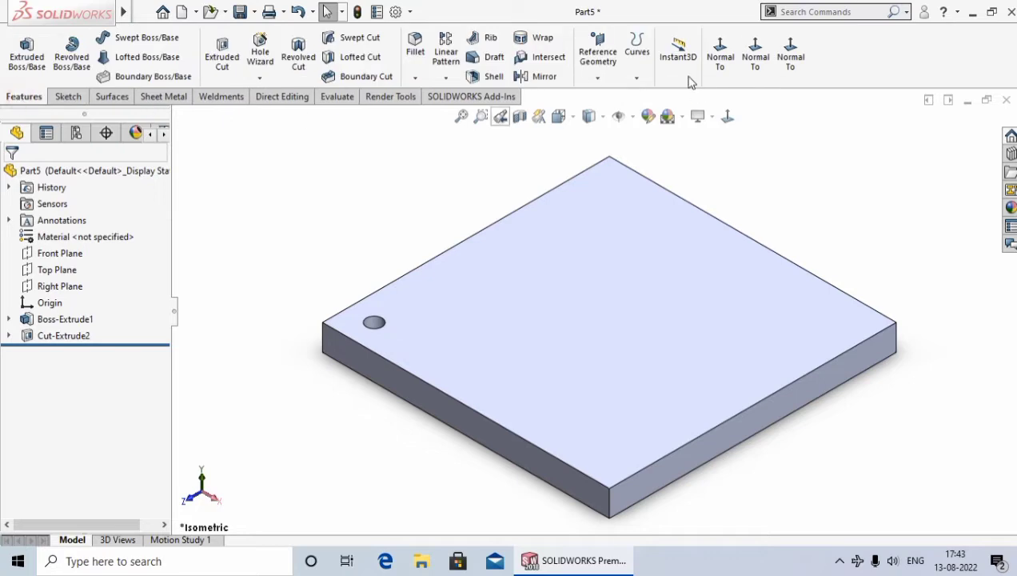
left_click(444, 77)
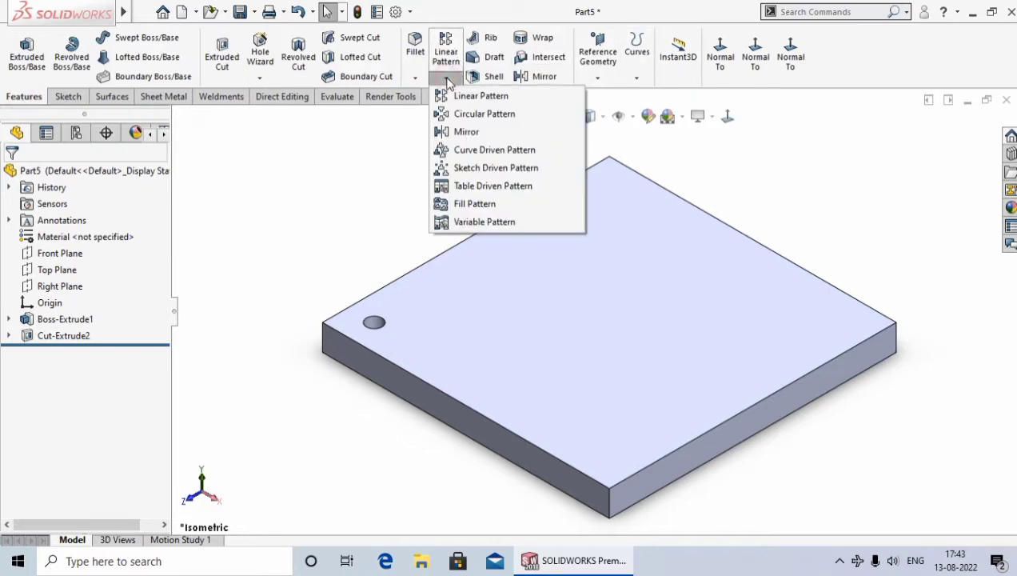
left_click(475, 204)
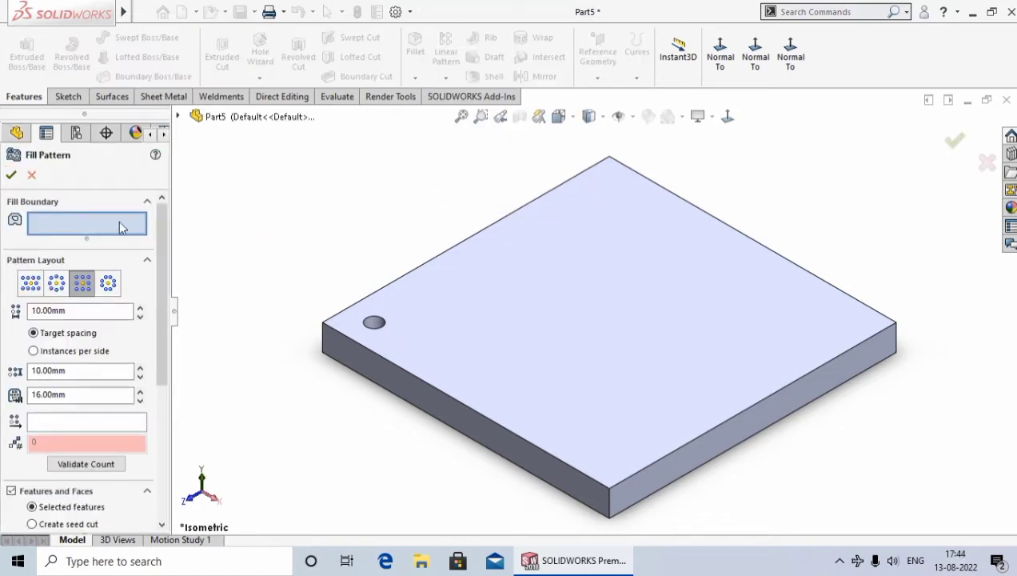
left_click(88, 228)
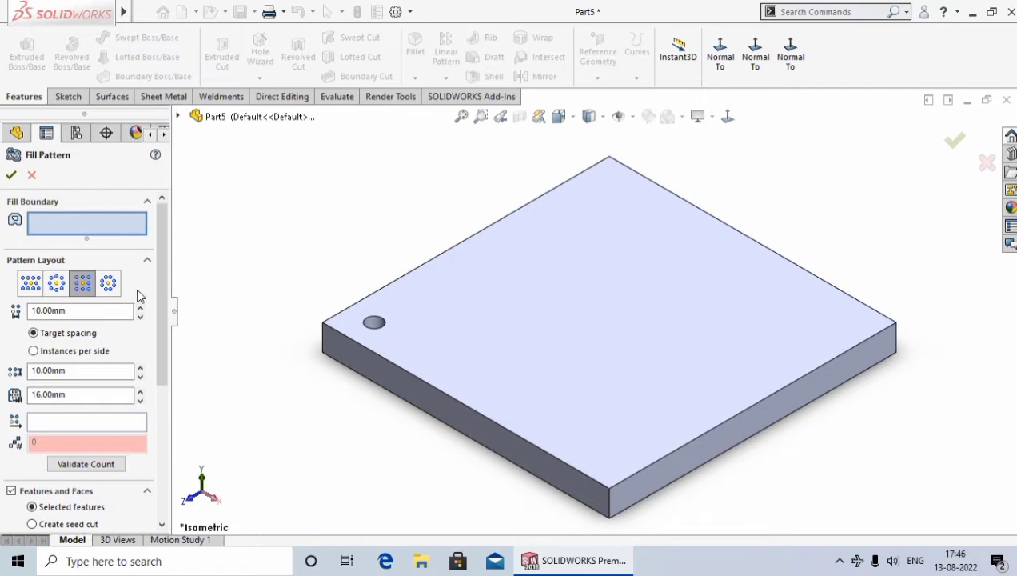
key("f")
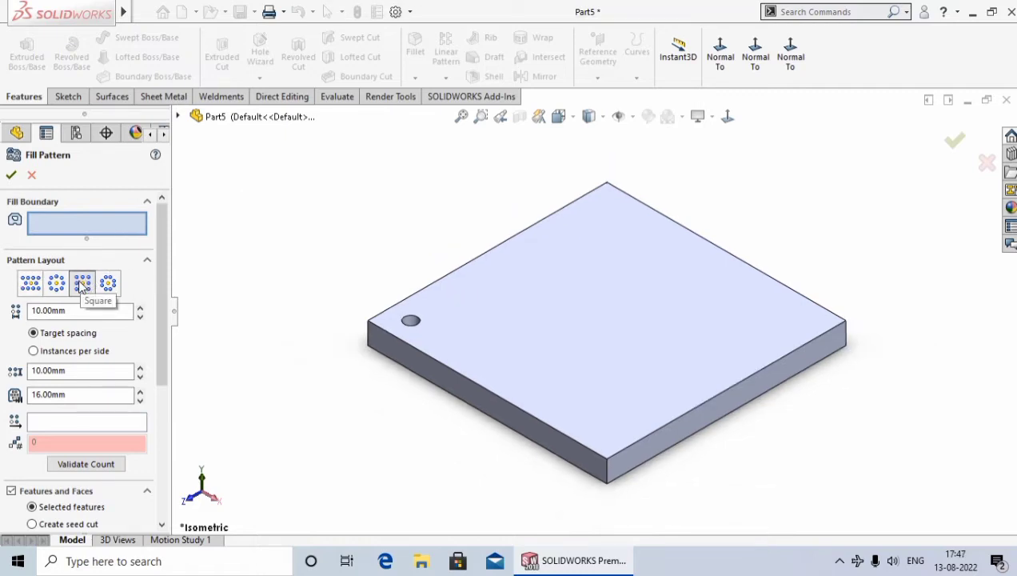
Step: Try the Perforation, Circular, Square and Polygon layouts, ending on Perforation
left_click(32, 284)
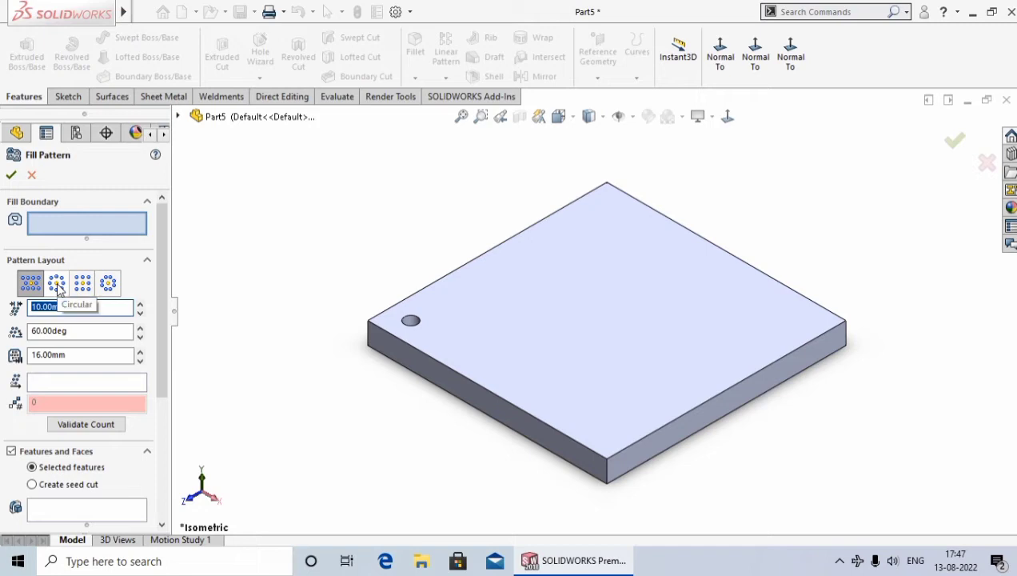
left_click(58, 288)
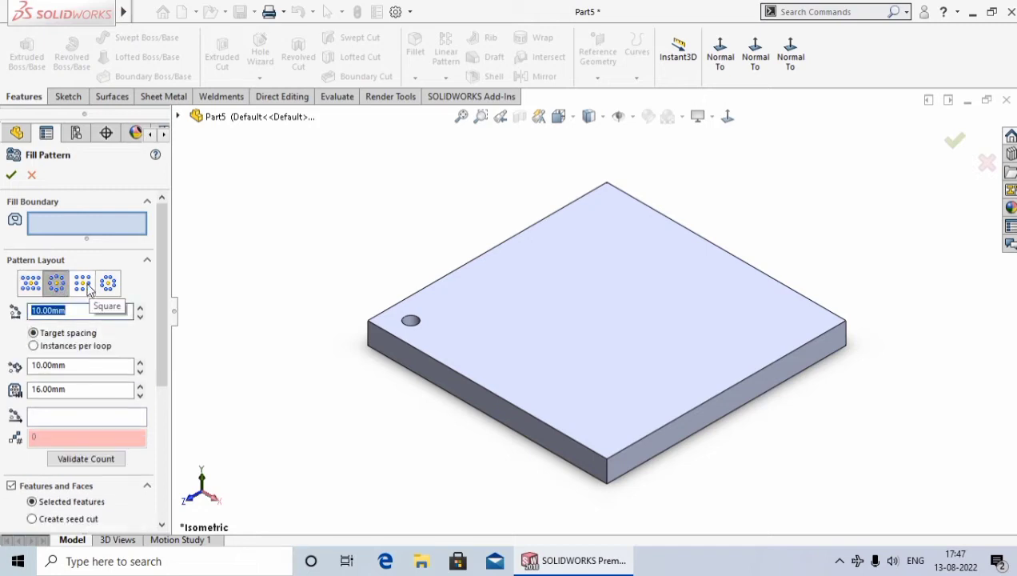
left_click(83, 286)
left_click(109, 286)
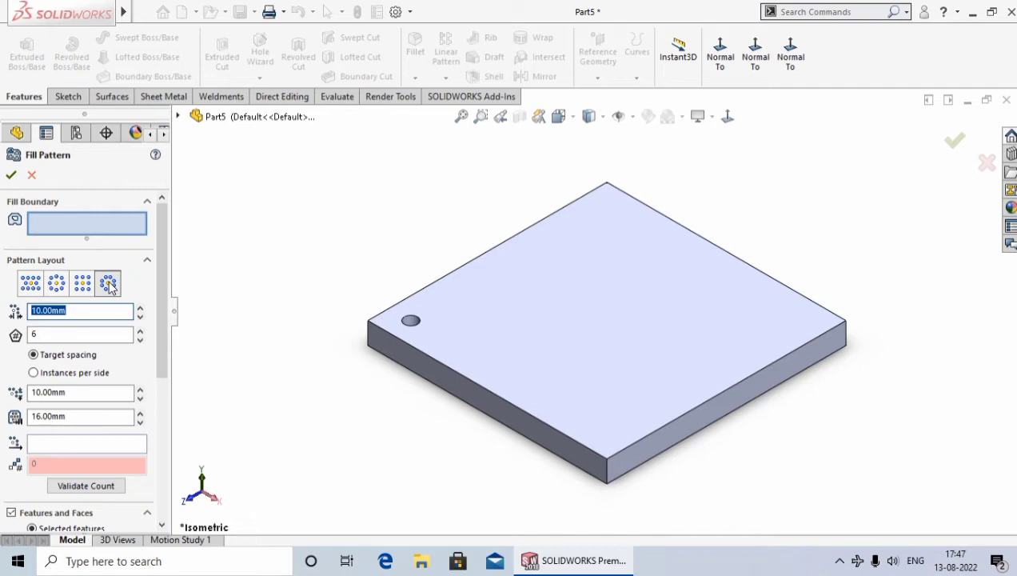
left_click(31, 284)
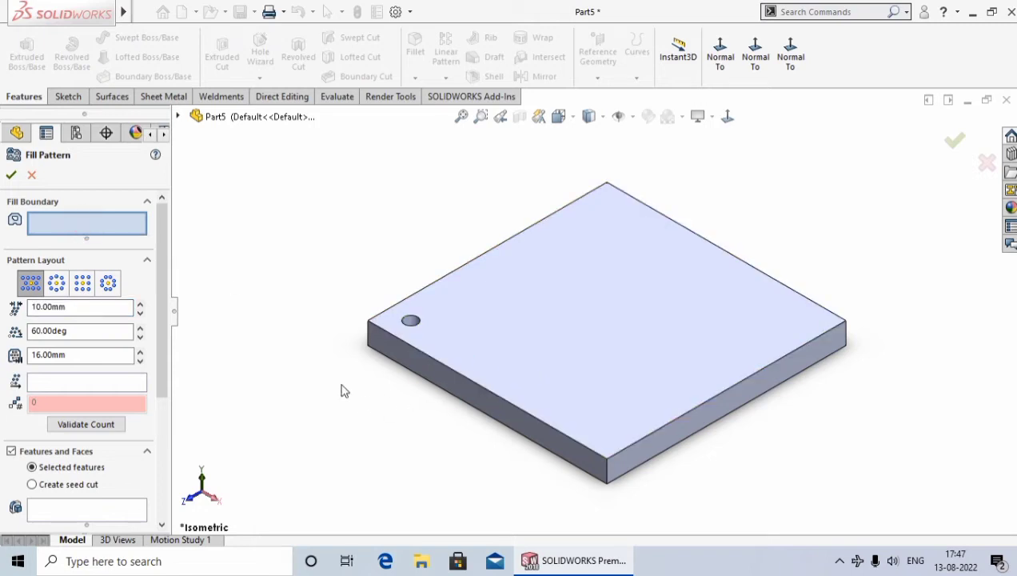
Step: Select the plate's top face as the fill boundary
mouse_move(300, 361)
middle_mouse_down()
mouse_move(348, 437)
mouse_move(359, 425)
middle_mouse_up()
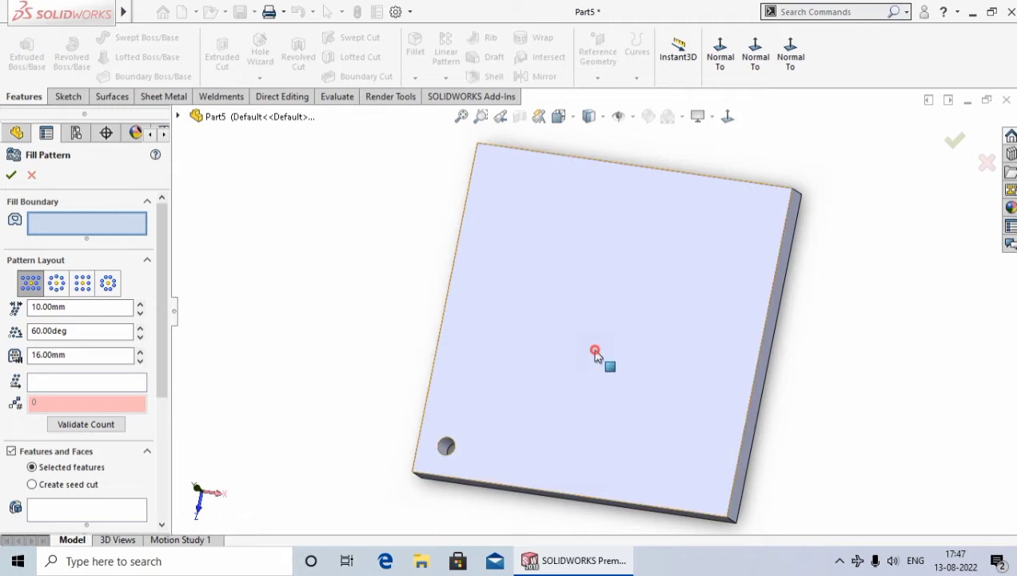
left_click(595, 357)
mouse_move(396, 328)
middle_mouse_down()
mouse_move(416, 336)
mouse_move(395, 334)
middle_mouse_up()
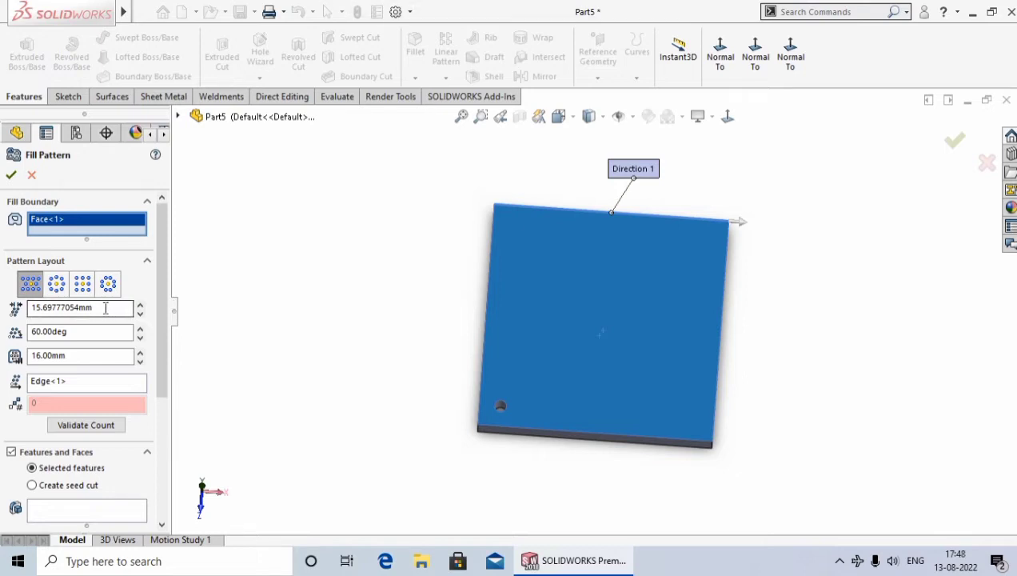
Step: Set the instance spacing to 16.00mm
left_click(105, 308)
double_click(105, 308)
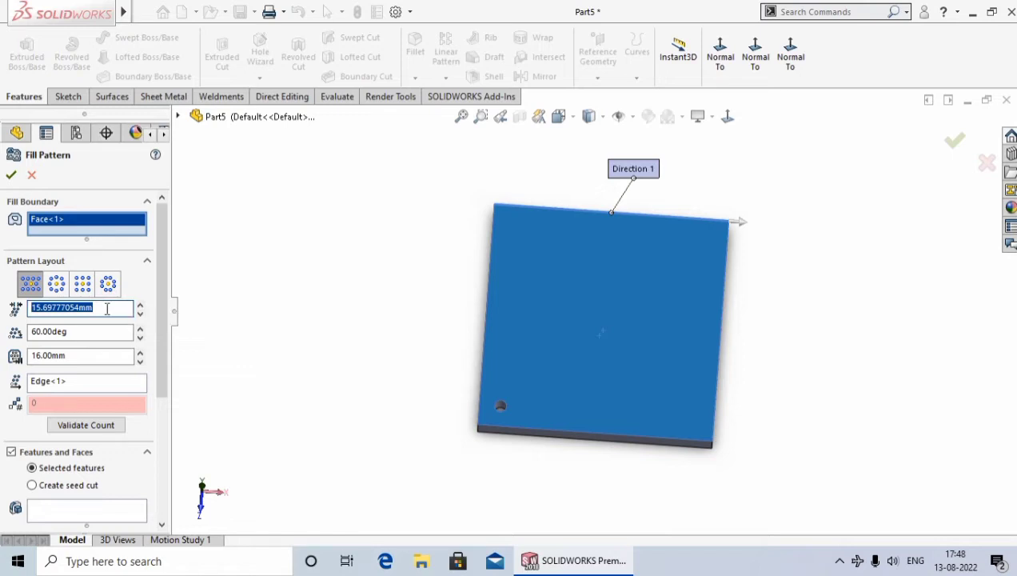
type("16")
key("Return")
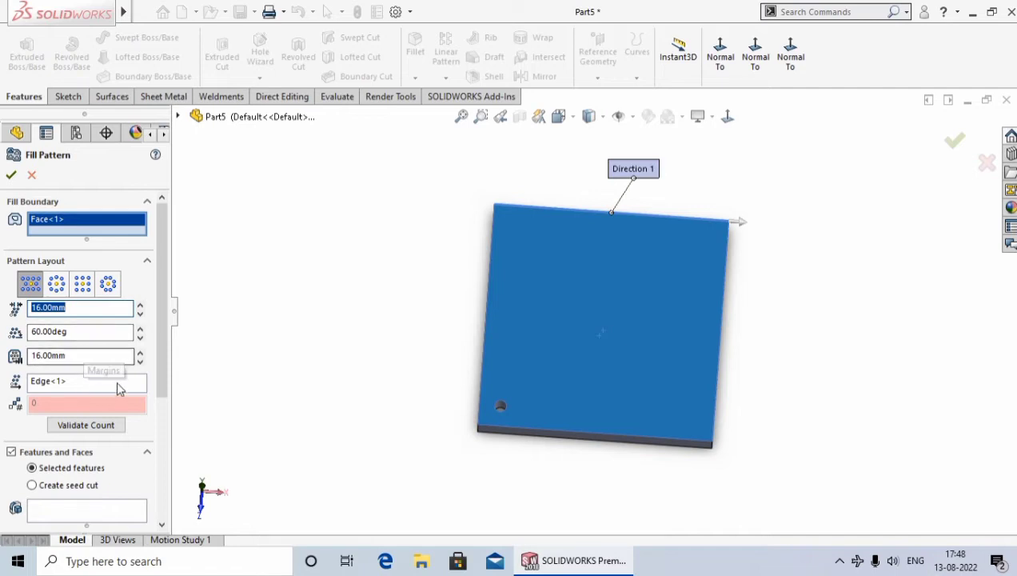
Step: Choose Cut-Extrude2 from the flyout tree as the feature to pattern and create Fill Pattern1
scroll(166, 314, "down", 2)
scroll(166, 313, "down", 2)
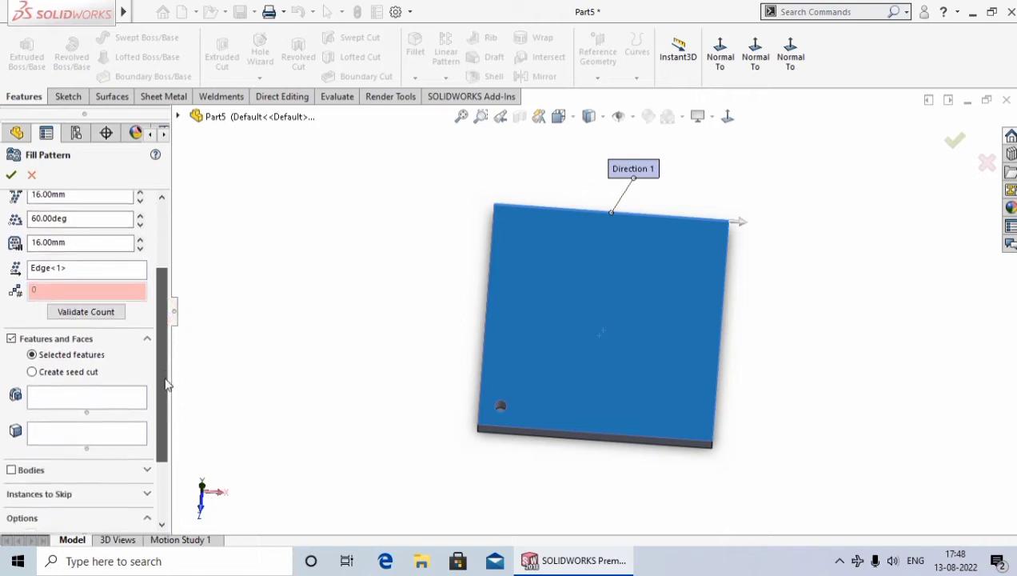
scroll(166, 313, "down", 2)
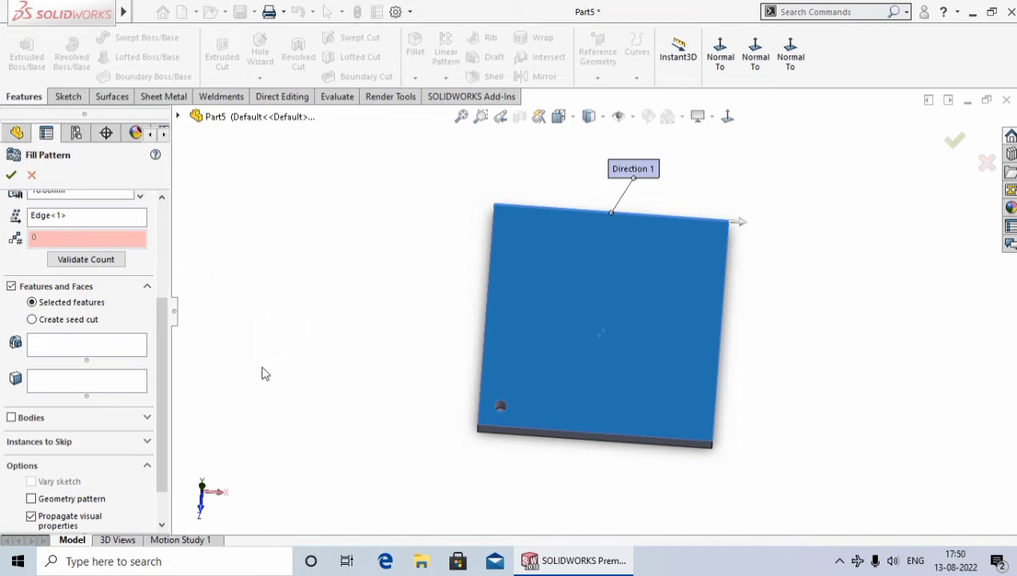
left_click(72, 348)
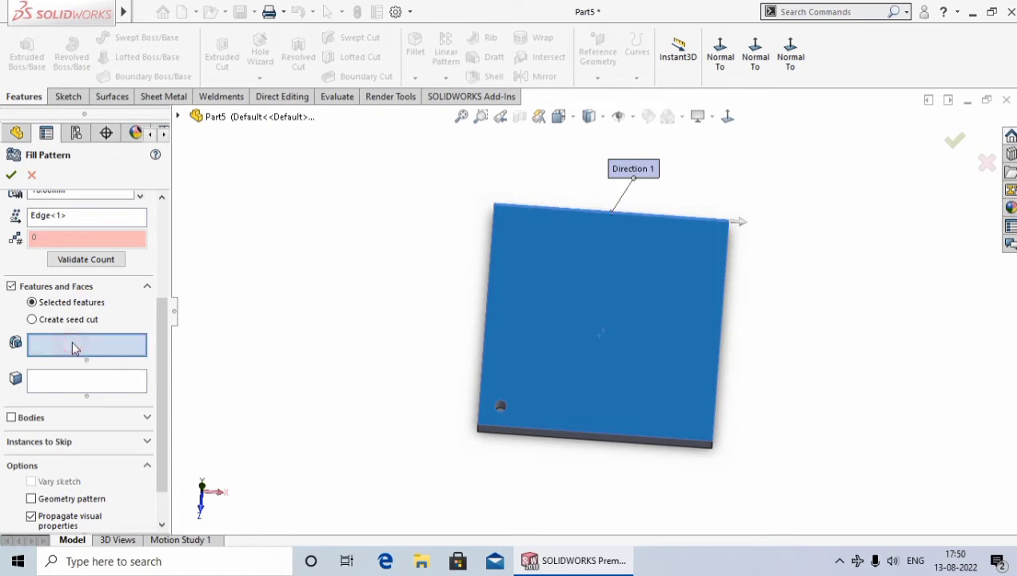
left_click(178, 118)
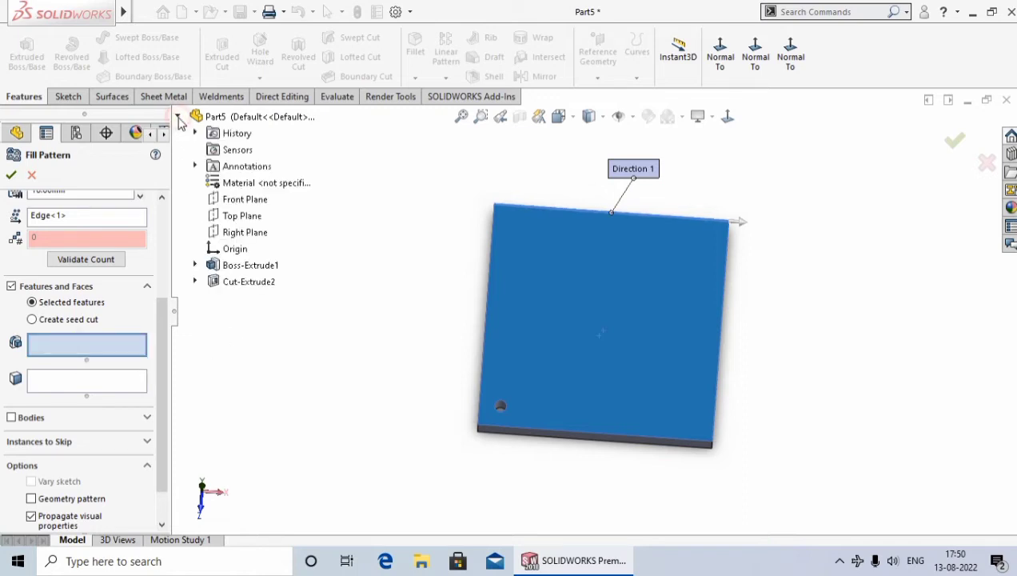
left_click(261, 286)
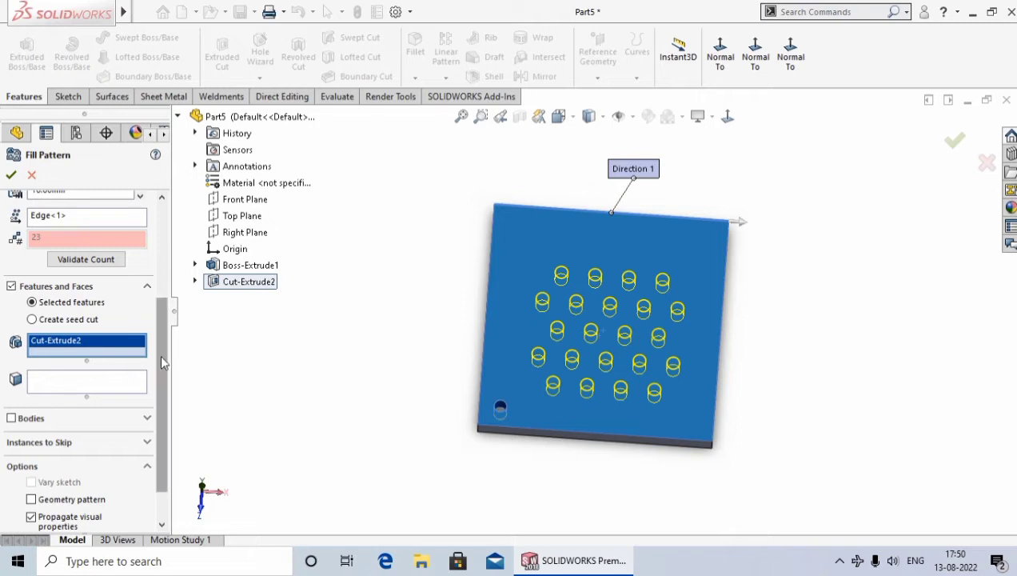
middle_click_drag(368, 395, 380, 420)
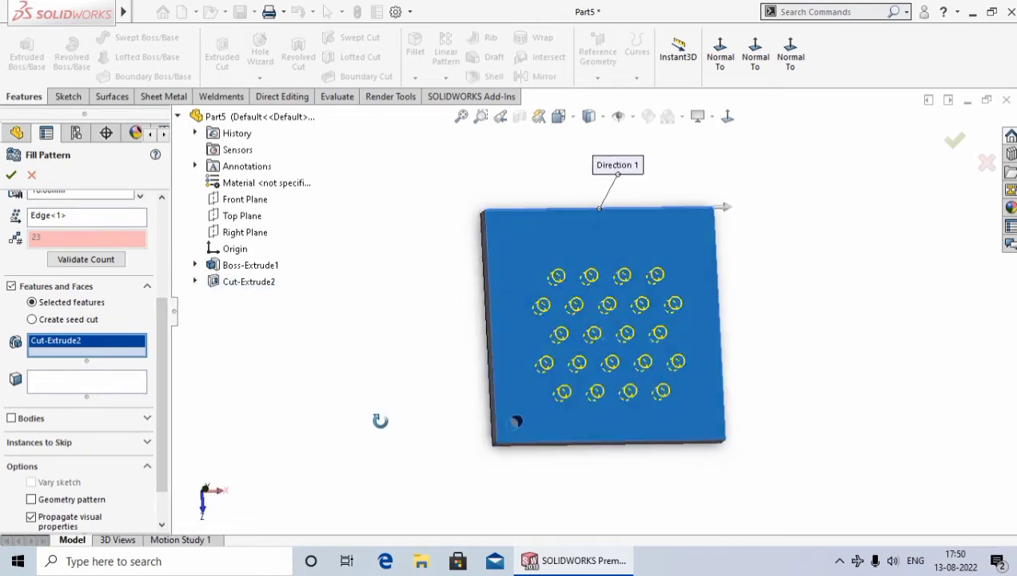
scroll(628, 336, "down", 2)
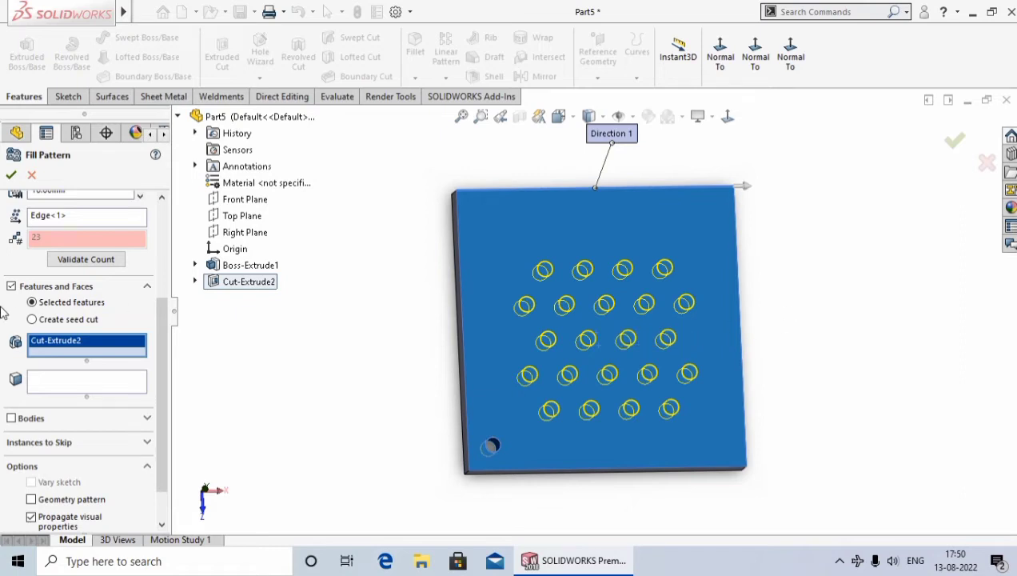
left_click(12, 175)
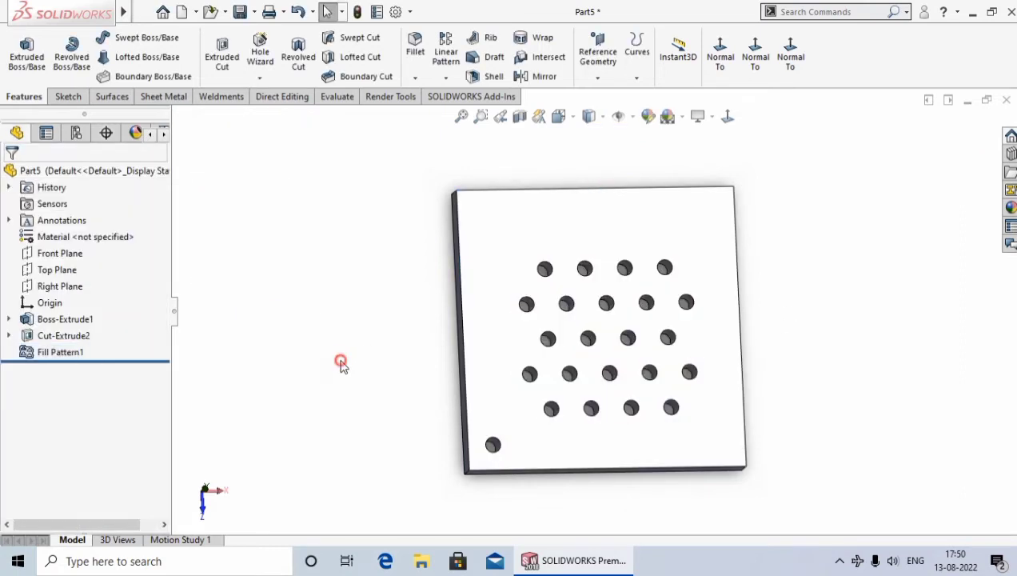
Step: Reopen Fill Pattern1 for editing
mouse_move(361, 322)
middle_mouse_down()
mouse_move(347, 310)
mouse_move(381, 297)
middle_mouse_up()
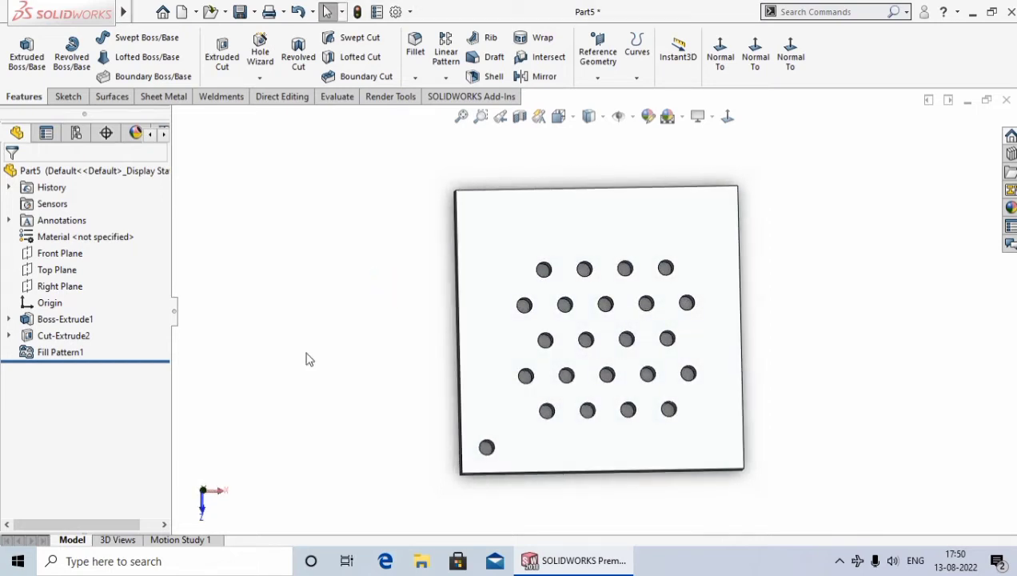
right_click(62, 353)
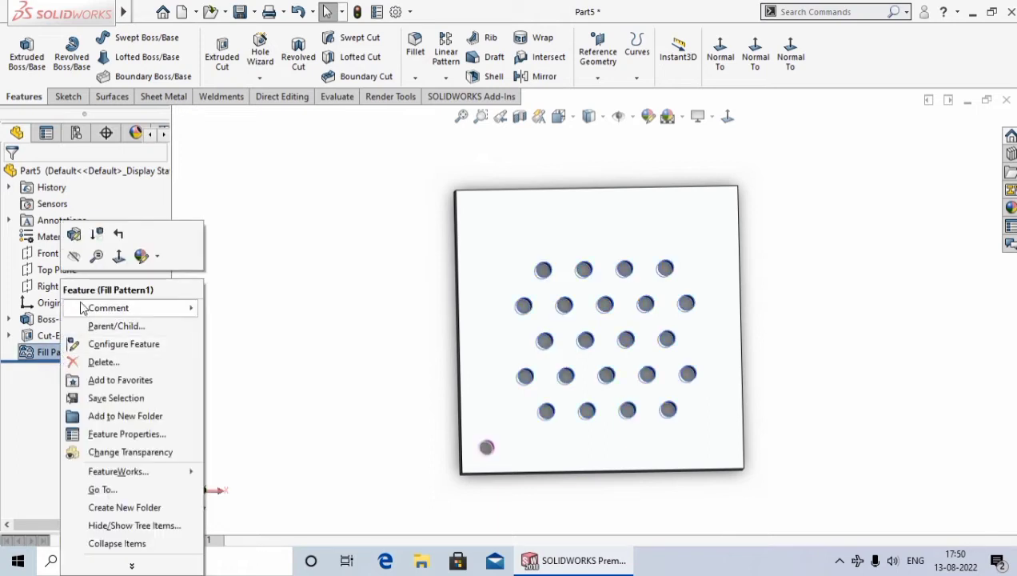
left_click(73, 234)
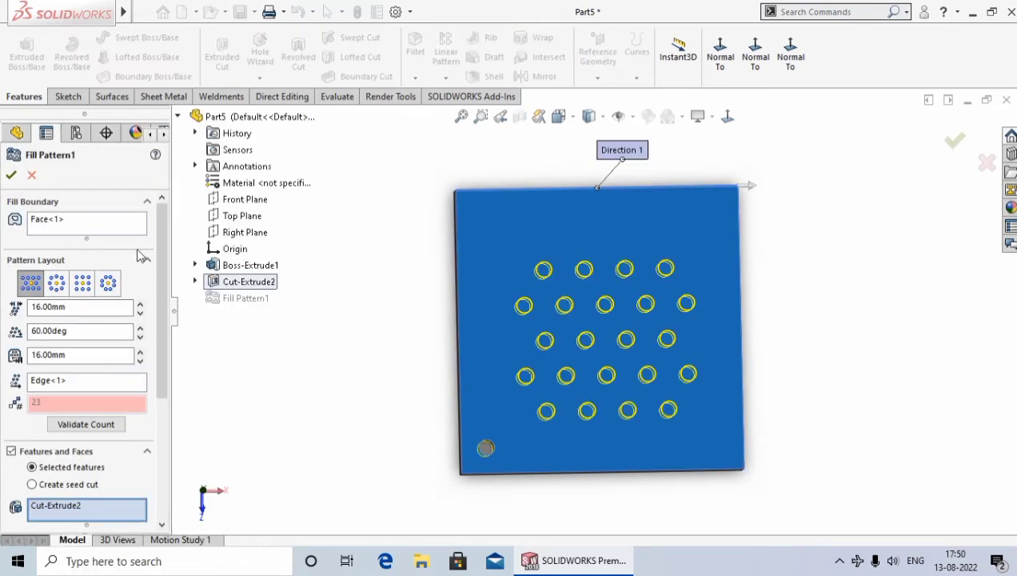
left_click_drag(163, 226, 157, 327)
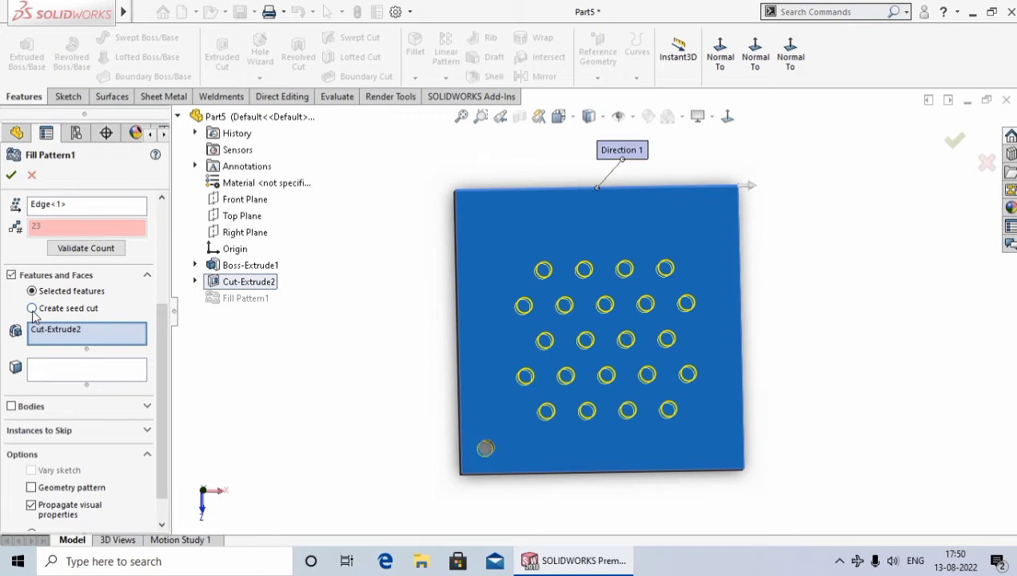
Step: Switch Fill Pattern1 to a circular seed cut of 8 mm diameter and apply it
left_click(32, 309)
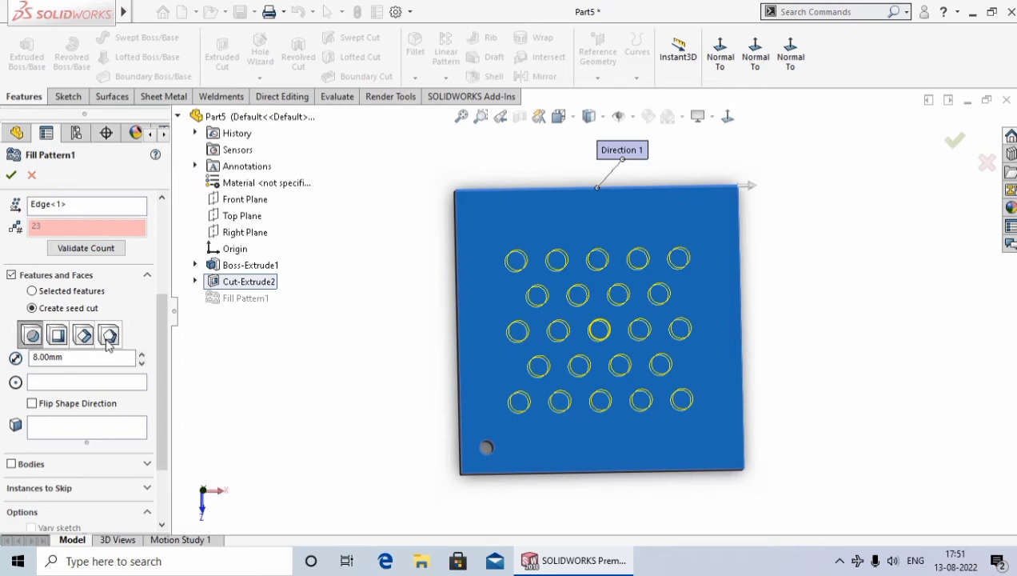
left_click(31, 337)
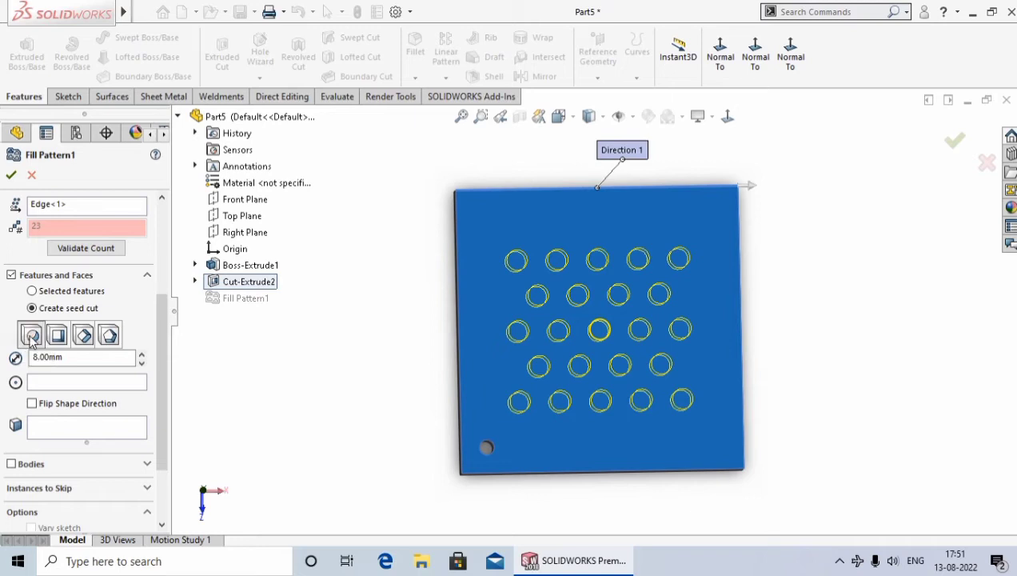
double_click(68, 357)
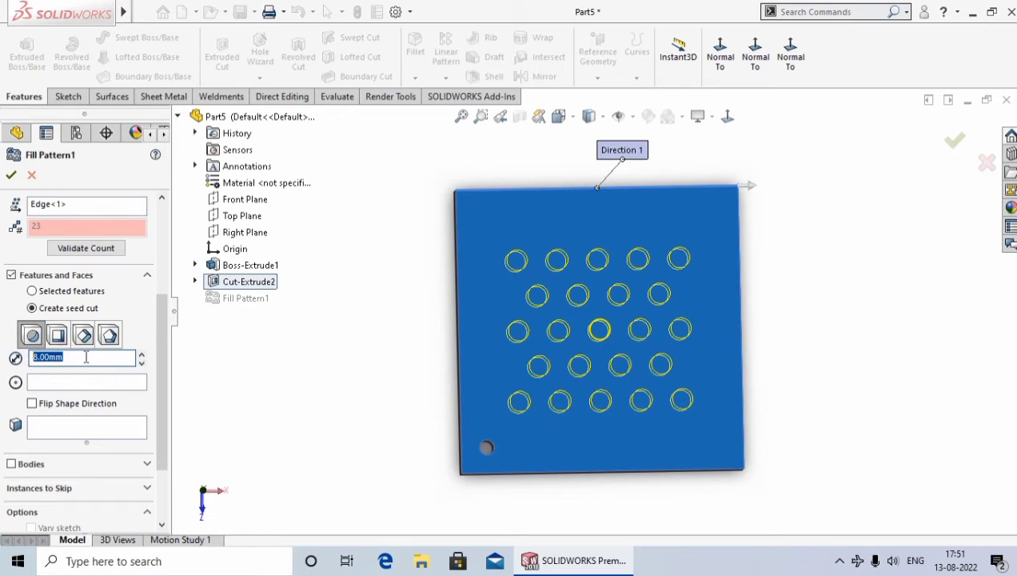
type("8")
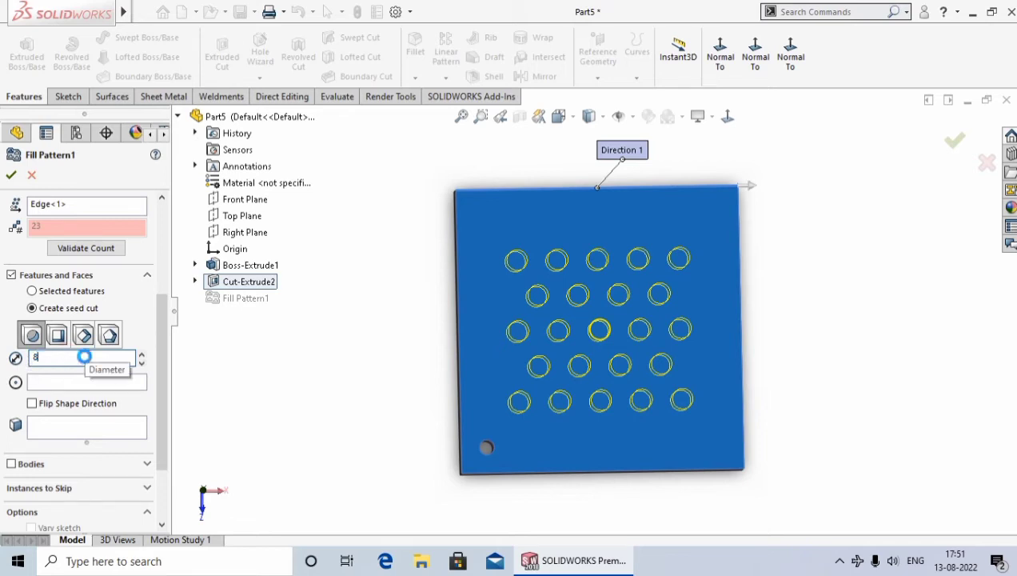
key("Return")
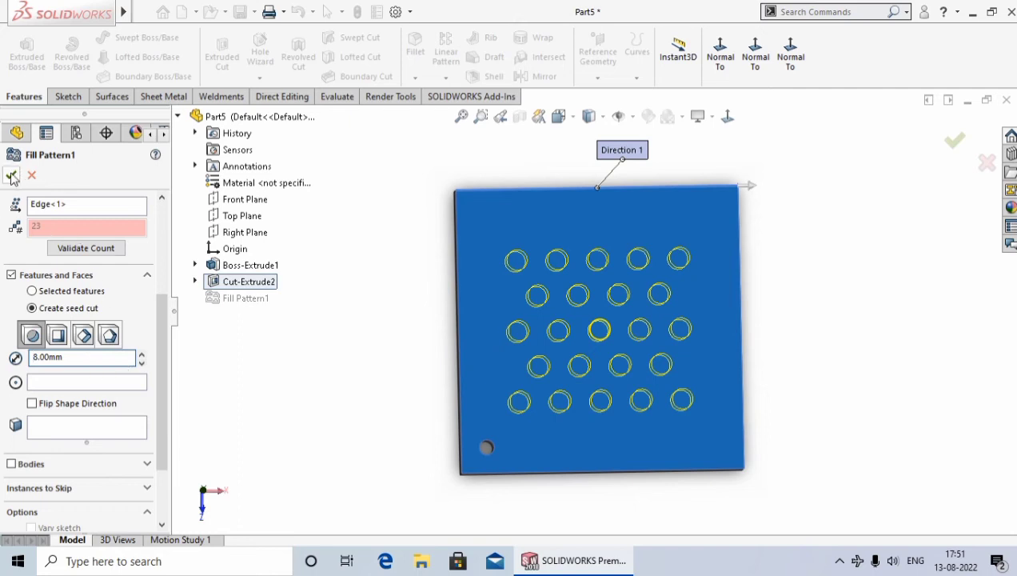
left_click(11, 175)
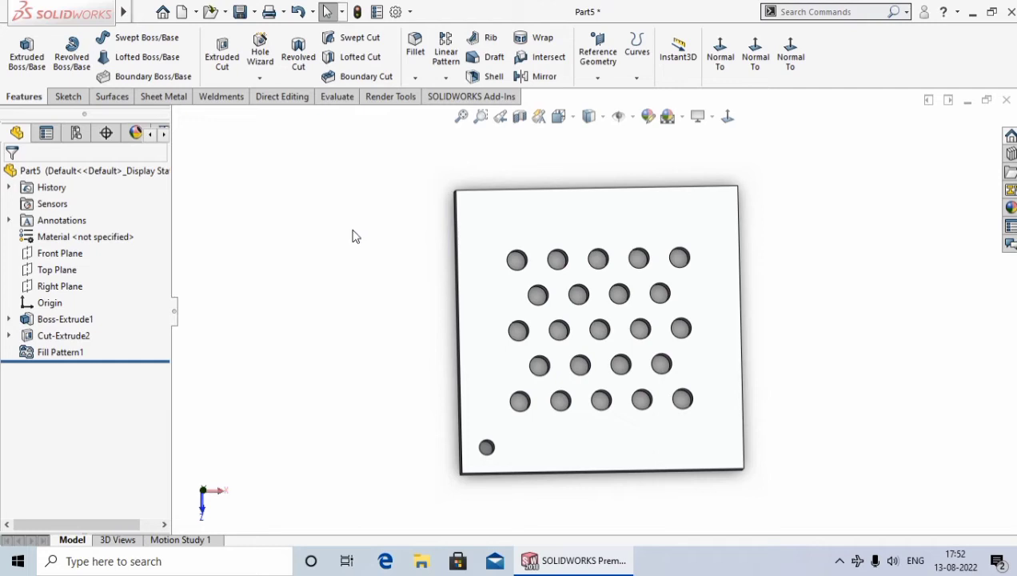
Step: Delete Fill Pattern1 from the FeatureManager tree and confirm
right_click(60, 357)
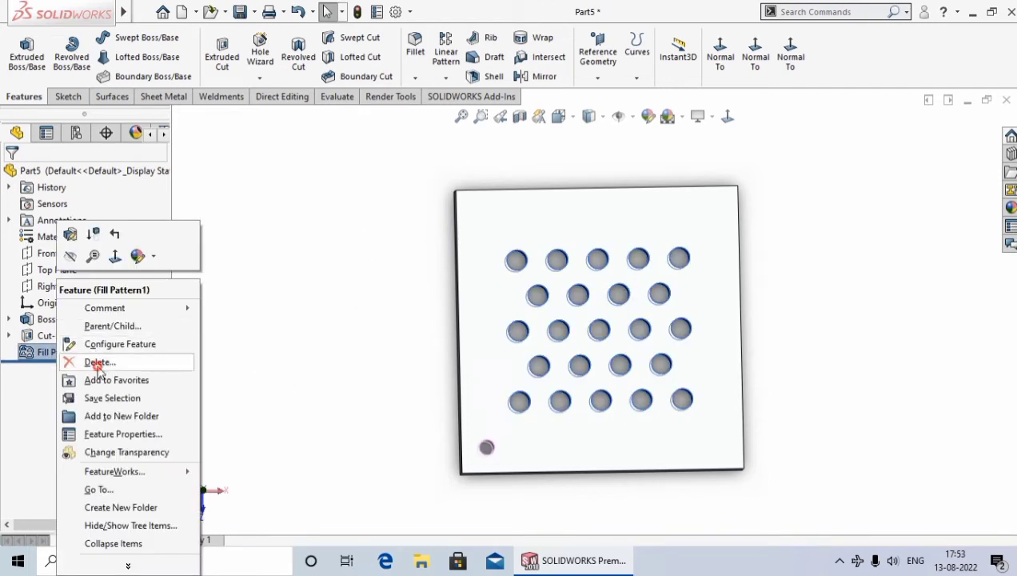
left_click(85, 362)
left_click(603, 207)
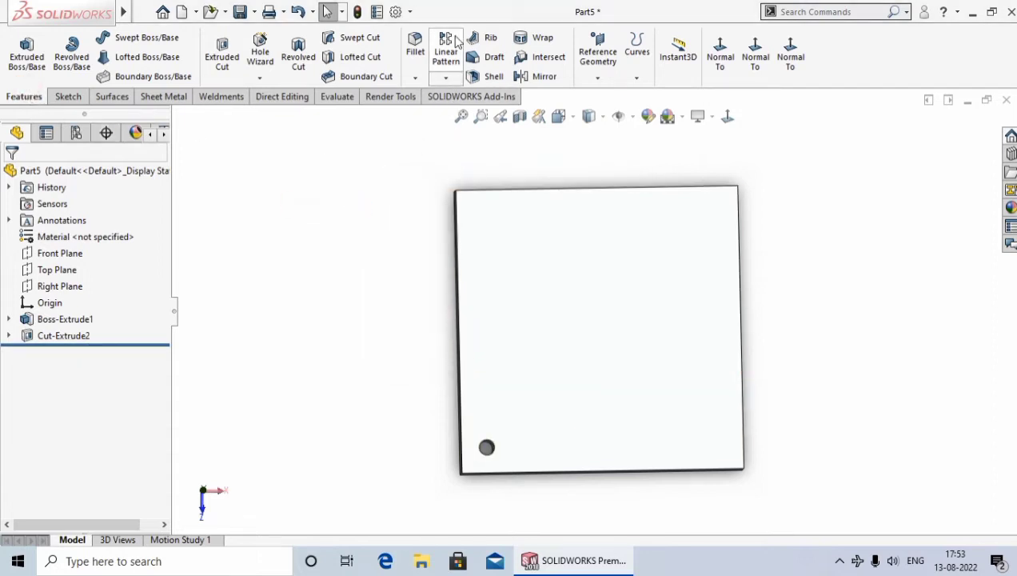
Step: Start a new Fill Pattern on the plate face with Circular layout and 16 mm loop spacing
left_click(447, 80)
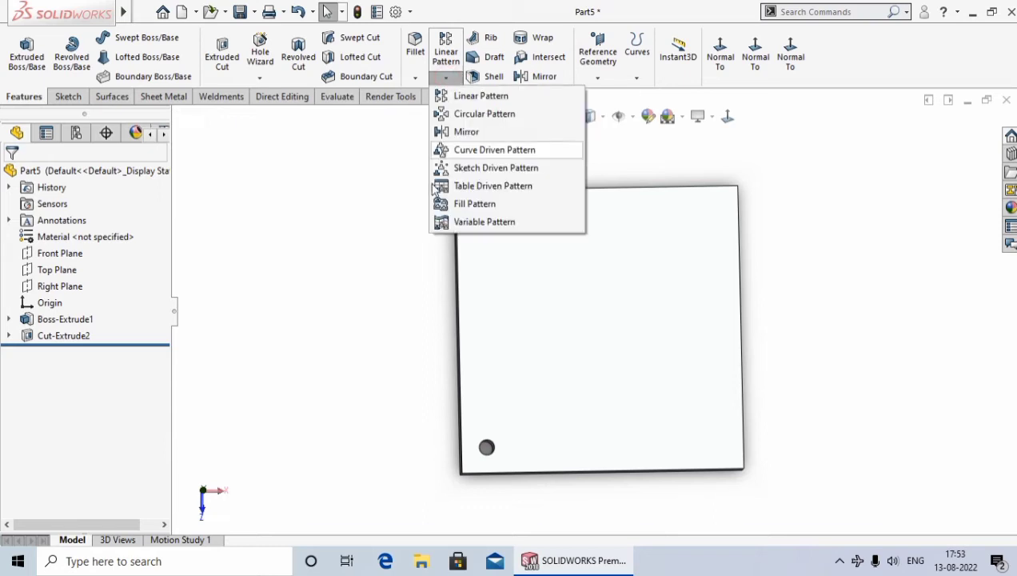
left_click(475, 204)
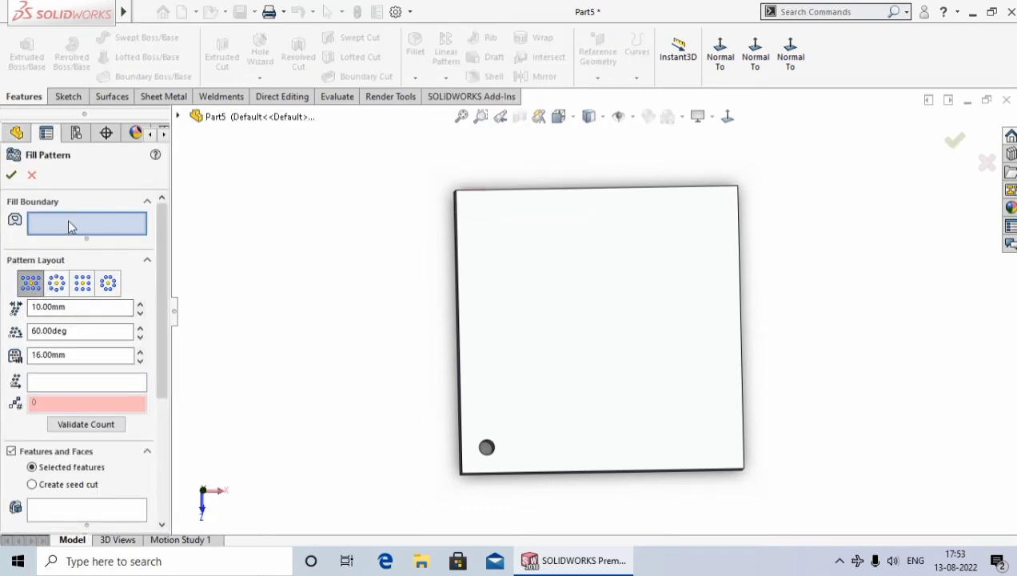
left_click(560, 314)
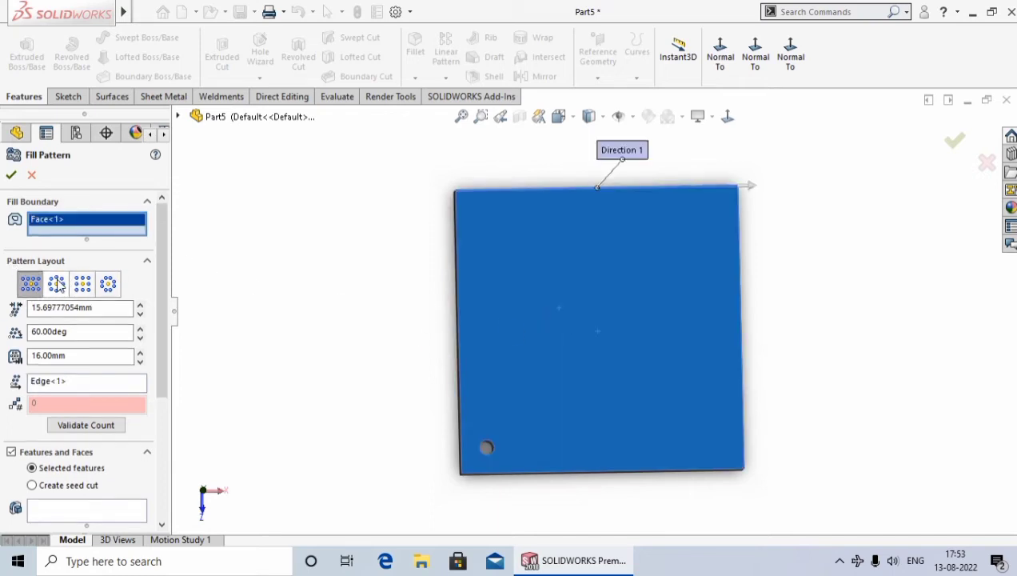
left_click(57, 285)
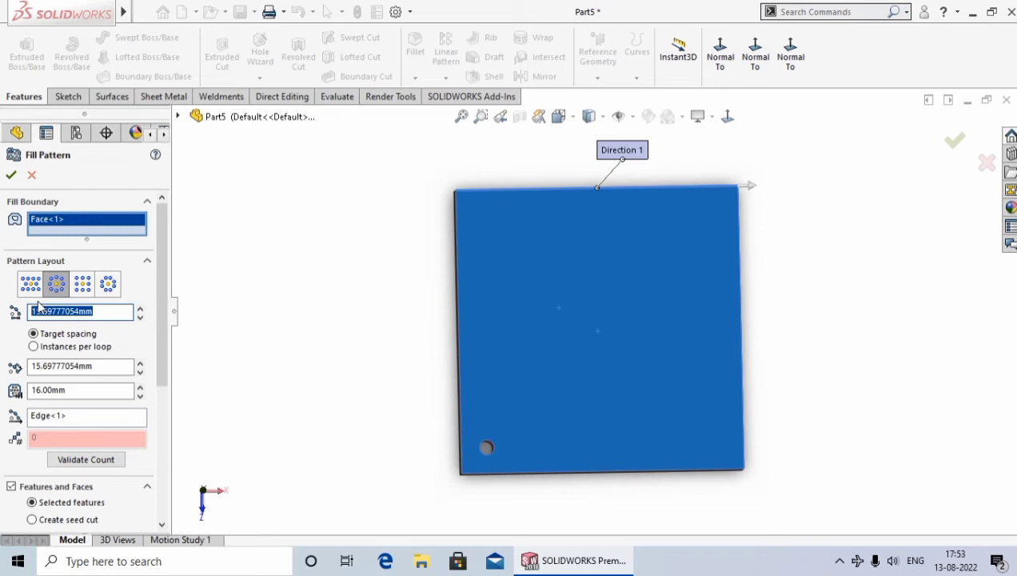
type("16")
key("Return")
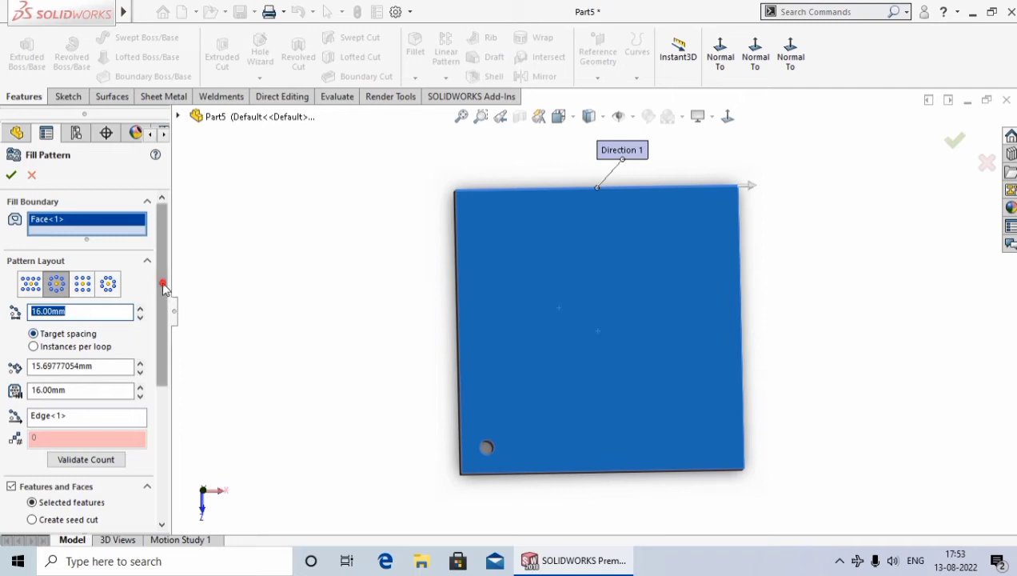
Step: Set the instance spacing to 16 mm and move on to the margins setting
scroll(165, 304, "down", 3)
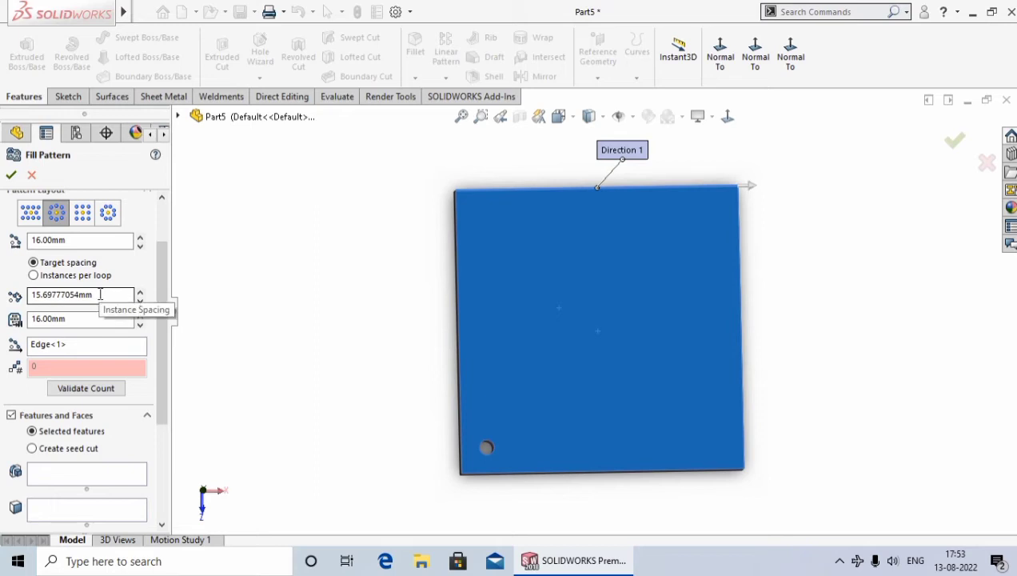
left_click_drag(100, 295, 2, 293)
type("16")
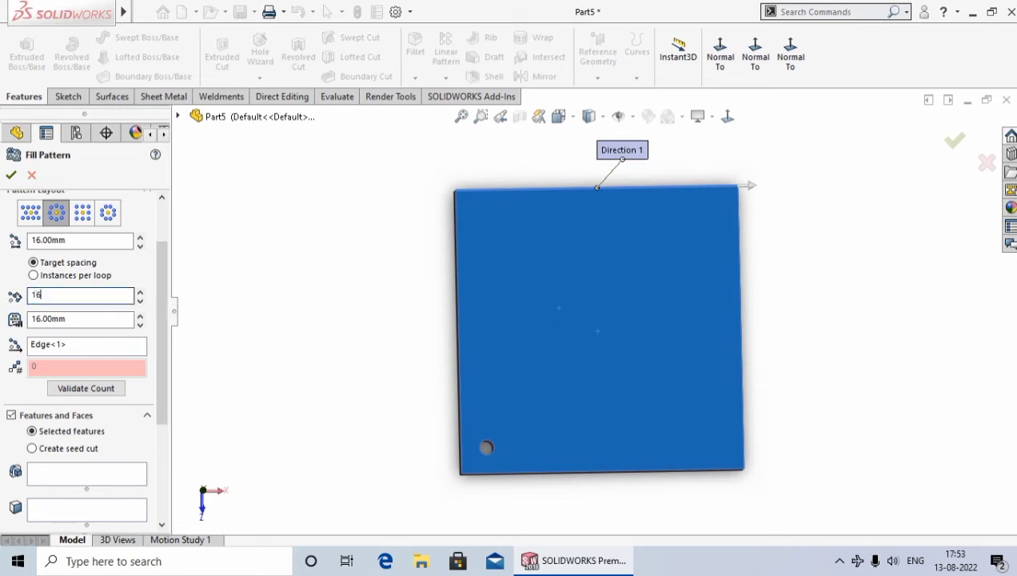
key("Return")
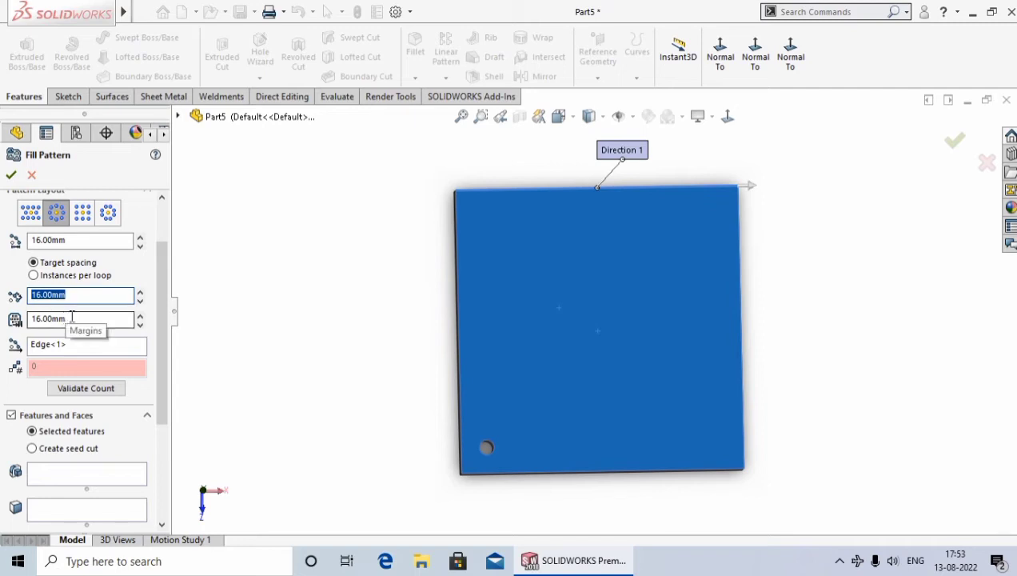
left_click(75, 318)
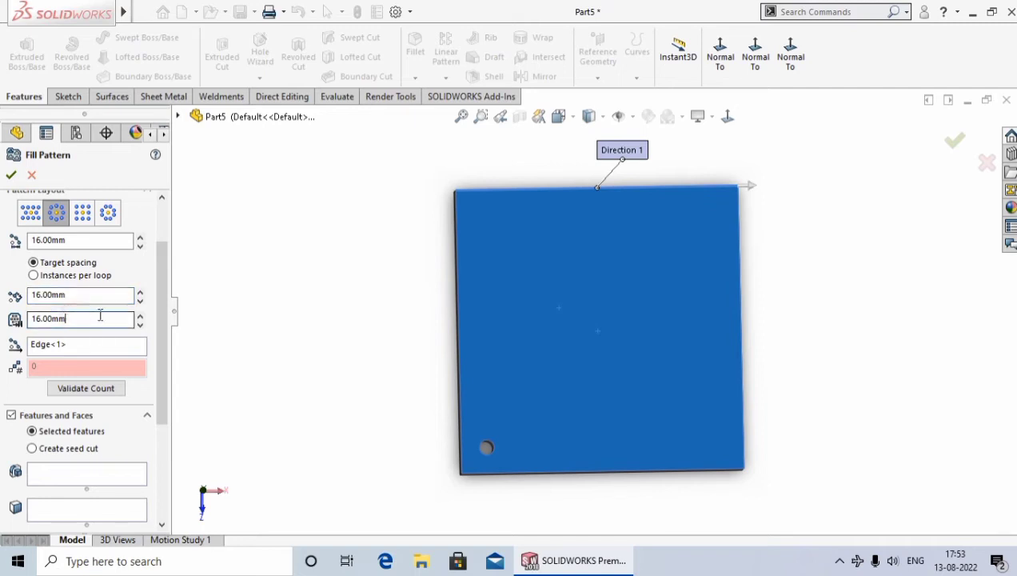
left_click(164, 280)
left_click_drag(164, 280, 173, 363)
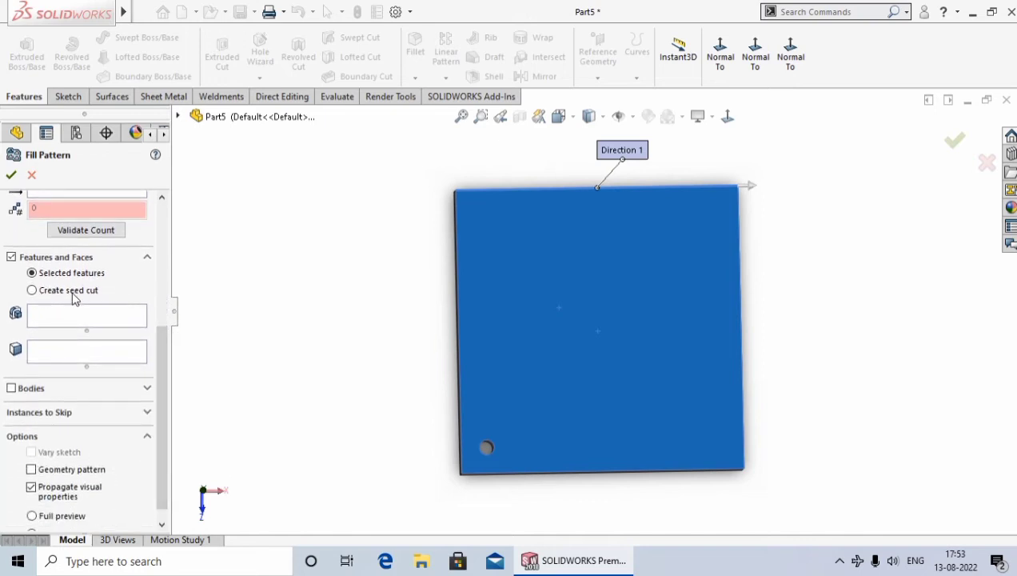
Step: Use a circular 8.00mm seed cut and create Fill Pattern2 with 21 ringed holes
left_click(32, 290)
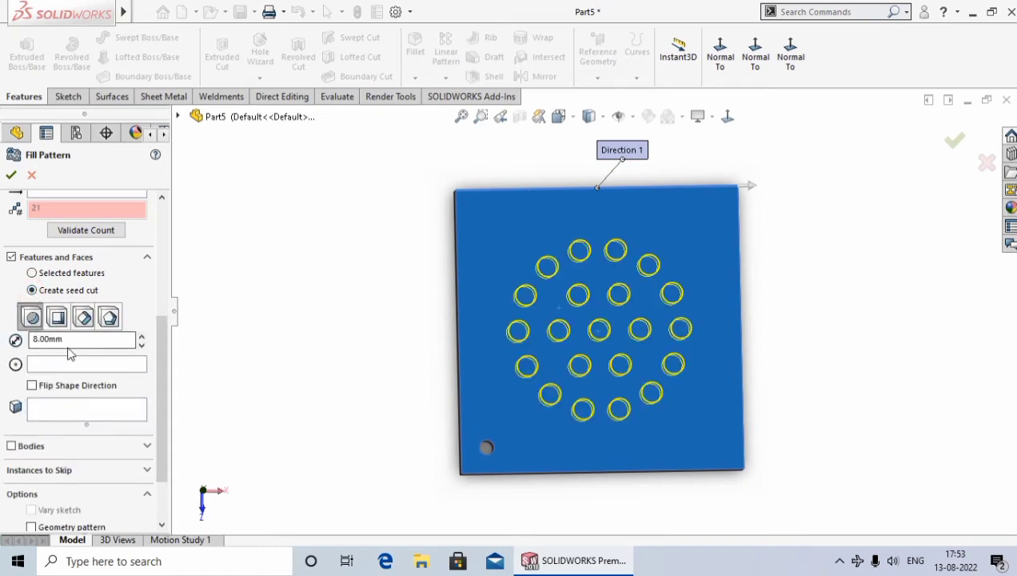
left_click(32, 319)
double_click(31, 342)
left_click(71, 341)
left_click(11, 175)
left_click(317, 279)
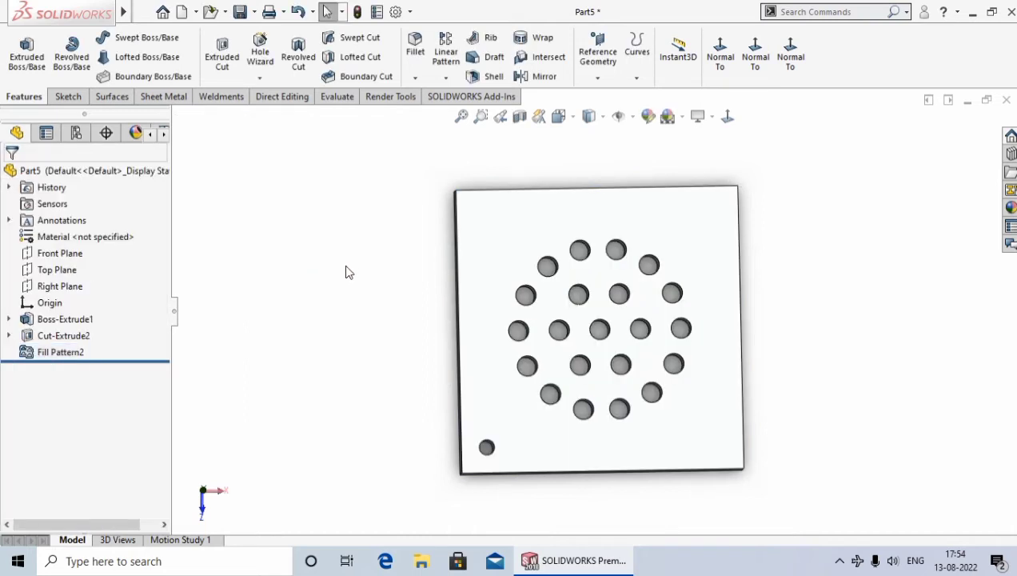
Step: View the plate face-on, then delete Fill Pattern2 and confirm
left_click(728, 116)
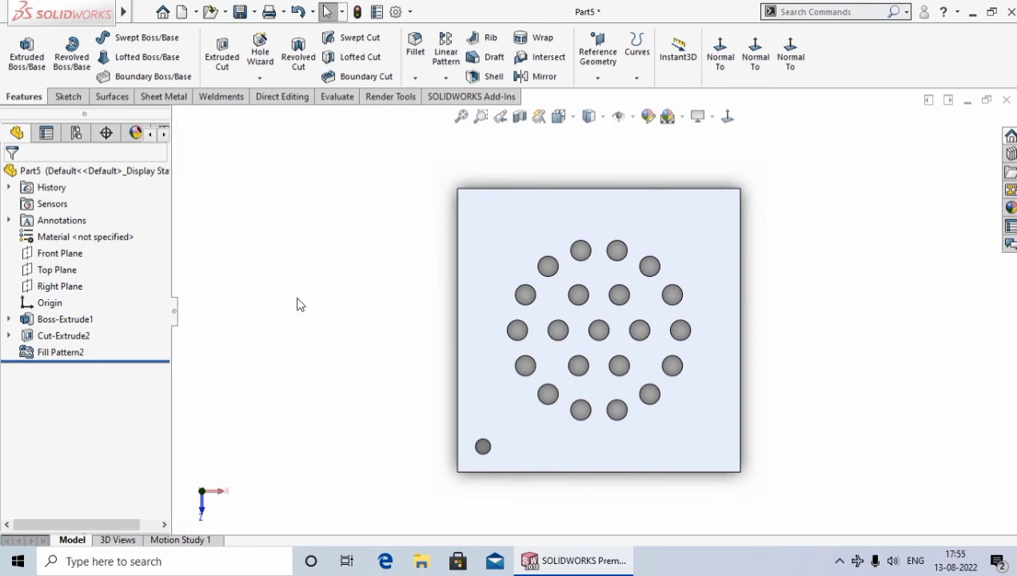
right_click(63, 357)
left_click(100, 360)
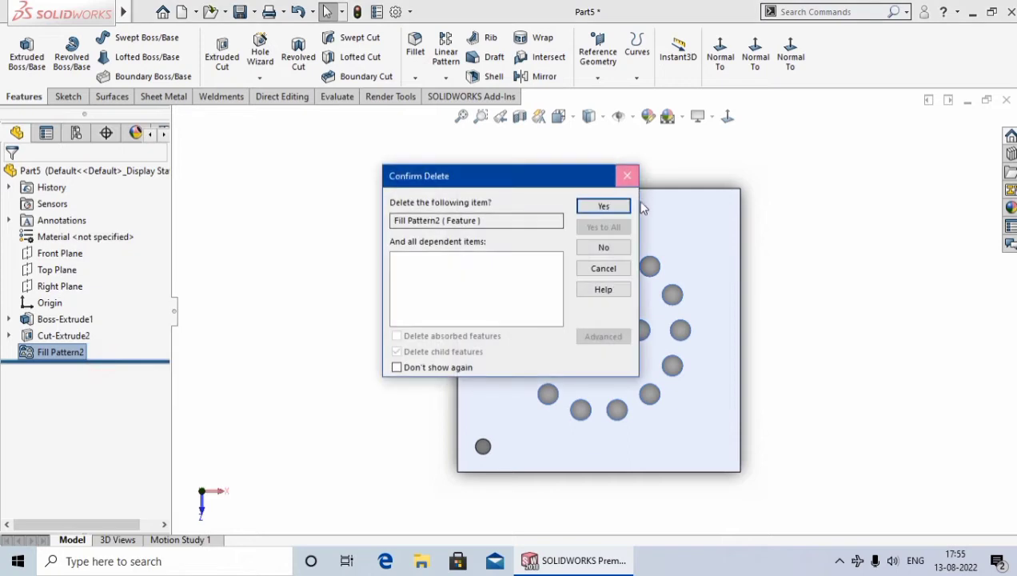
left_click(608, 205)
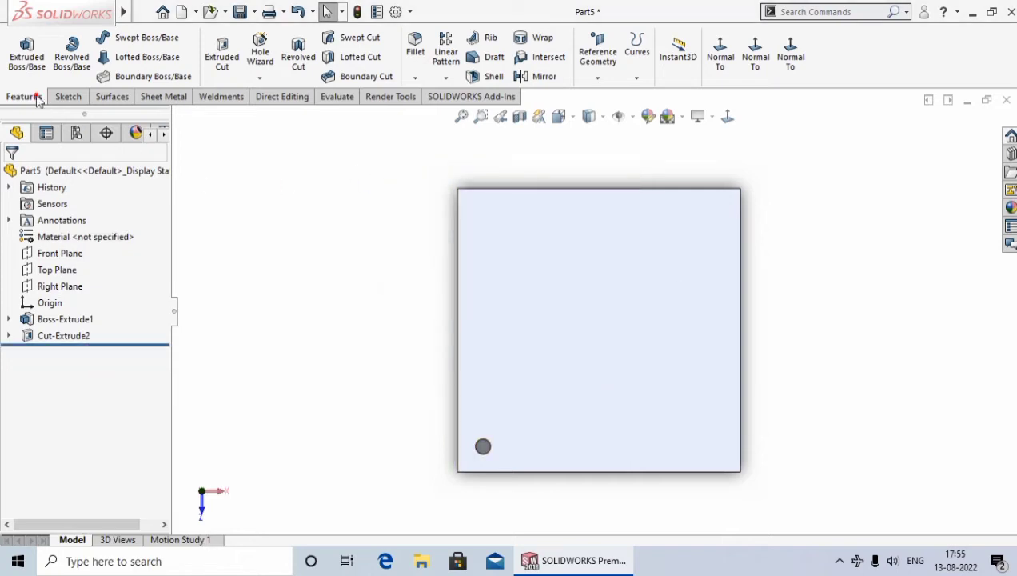
Step: Start another Fill Pattern on the plate face with Square layout and 16 mm loop spacing
left_click(445, 79)
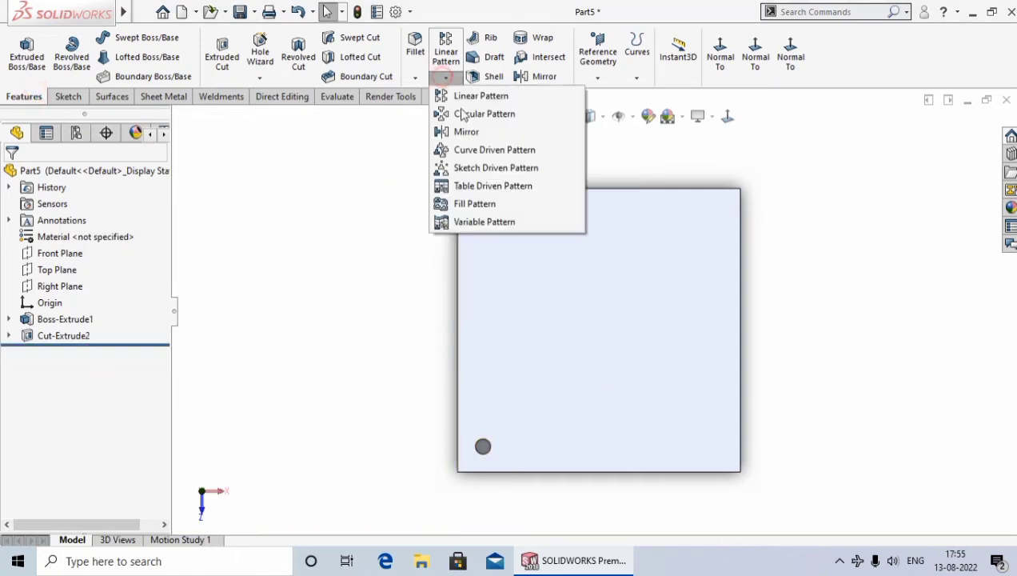
left_click(475, 203)
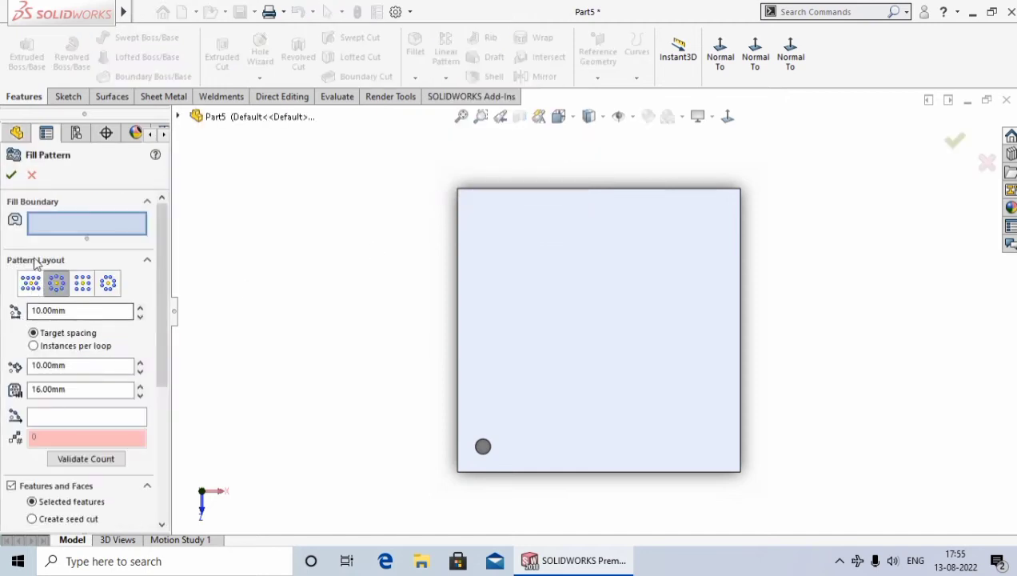
left_click(597, 296)
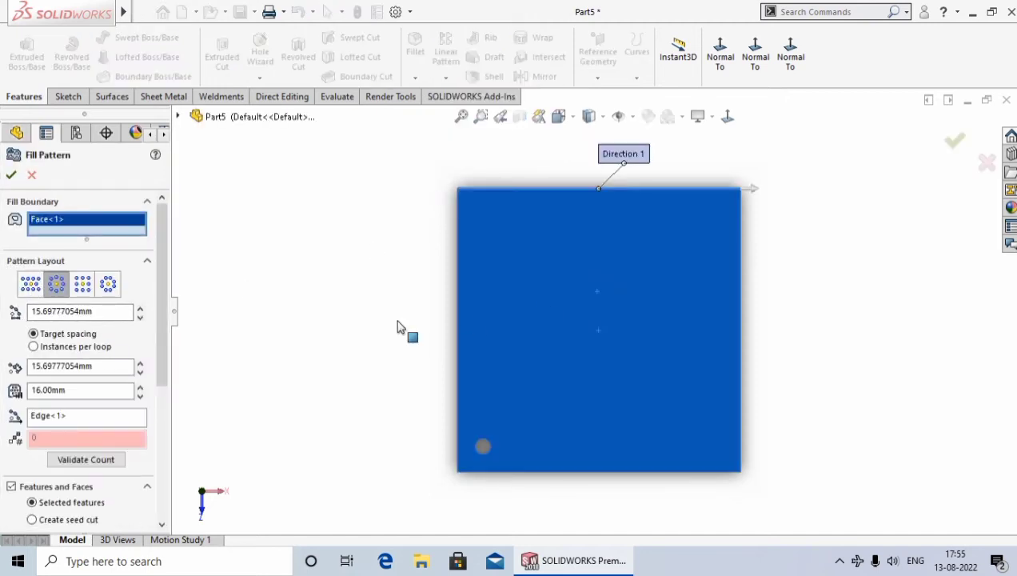
left_click(82, 285)
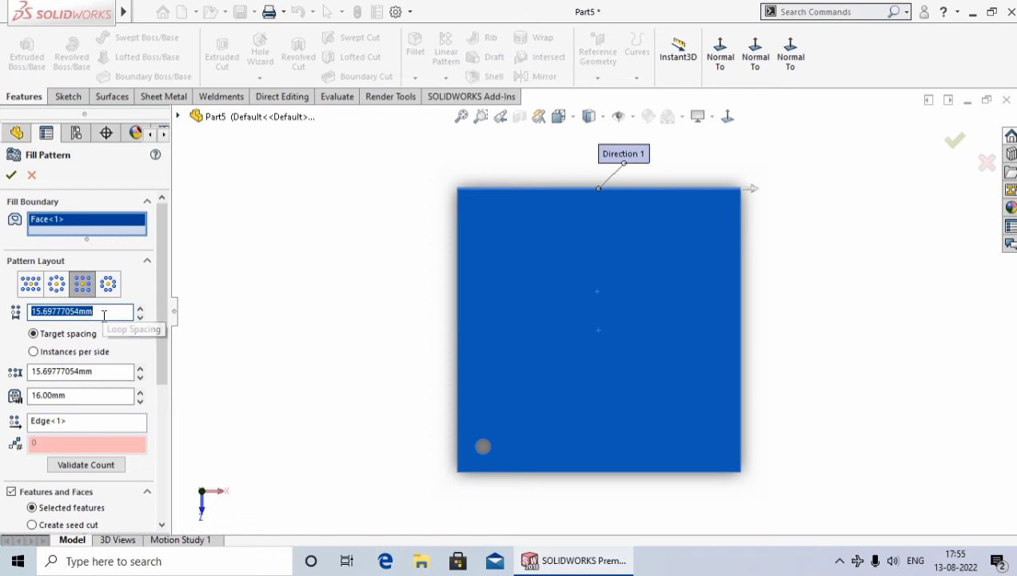
double_click(102, 313)
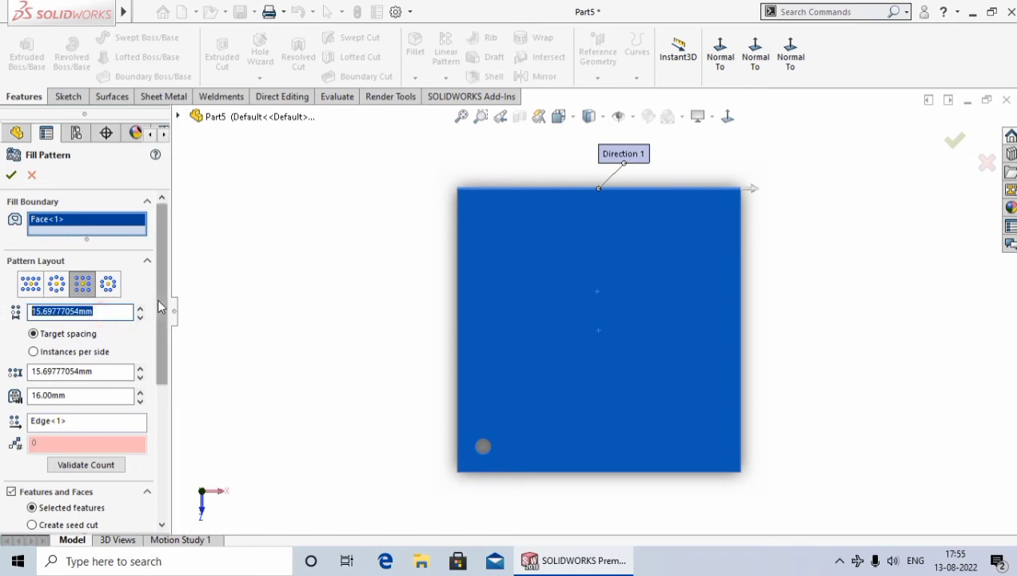
type("16")
key("Return")
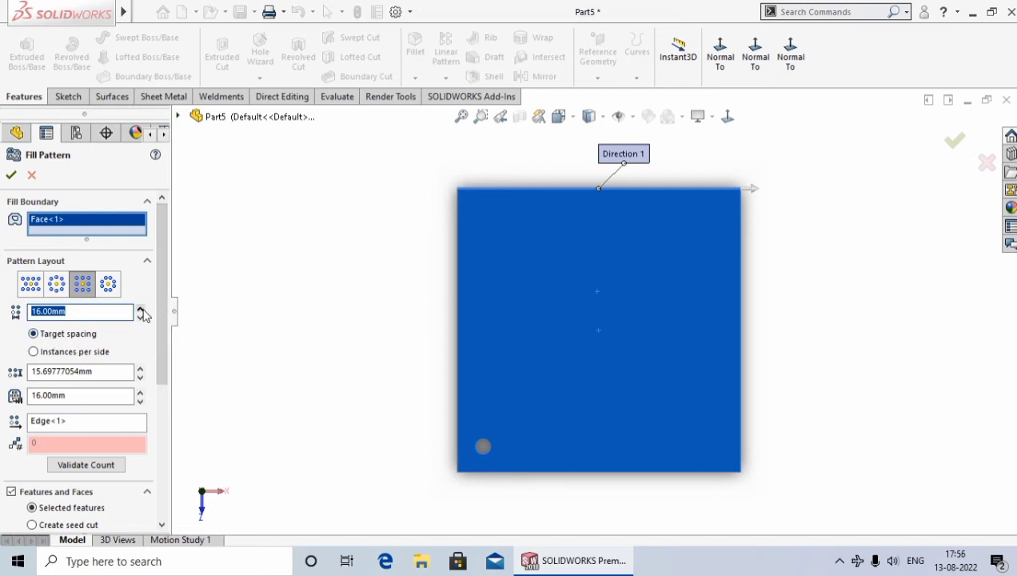
Step: Set the instance spacing to 16 mm and begin choosing the pattern direction edge
left_click_drag(158, 265, 168, 310)
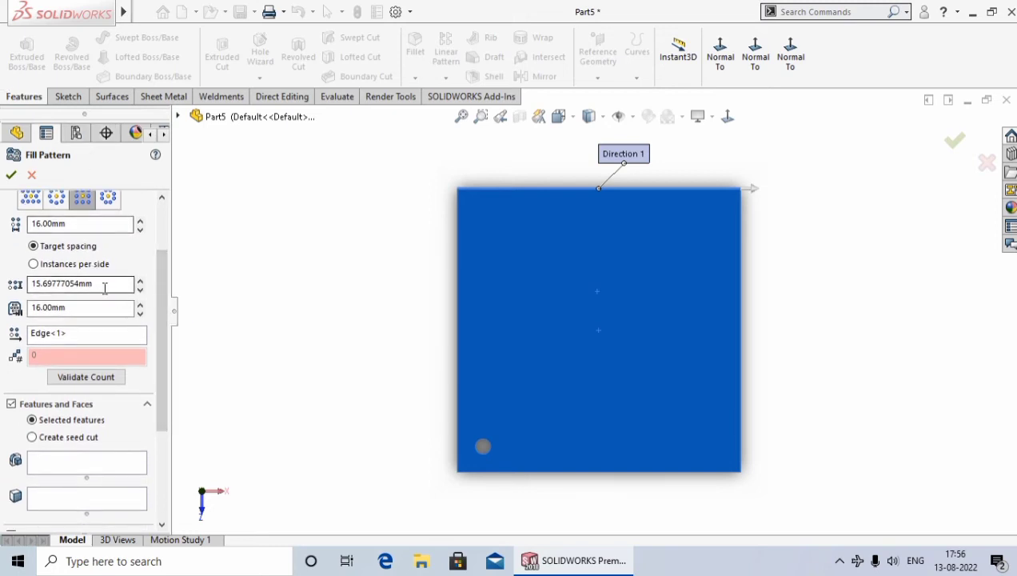
left_click_drag(110, 283, 32, 284)
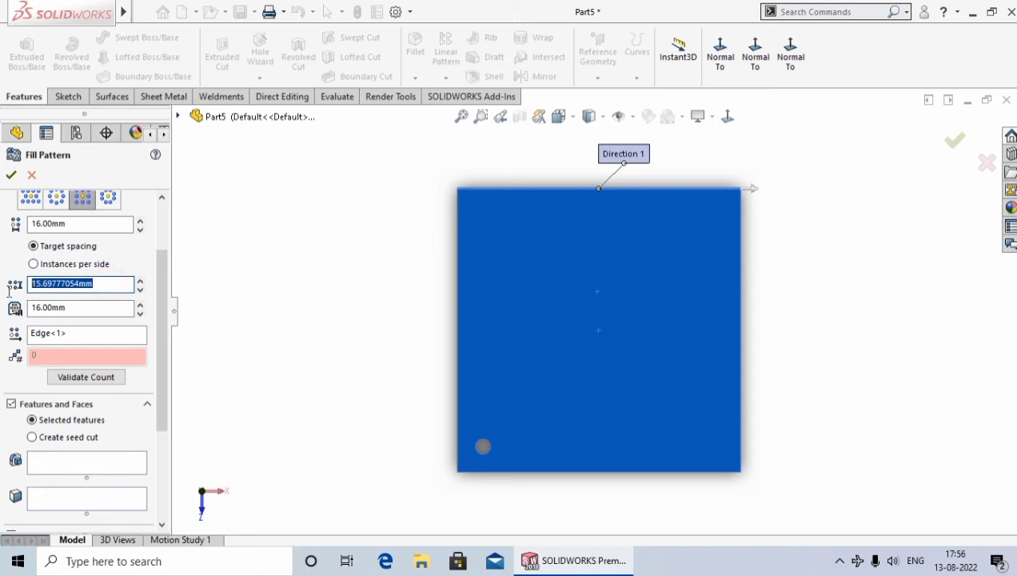
type("16")
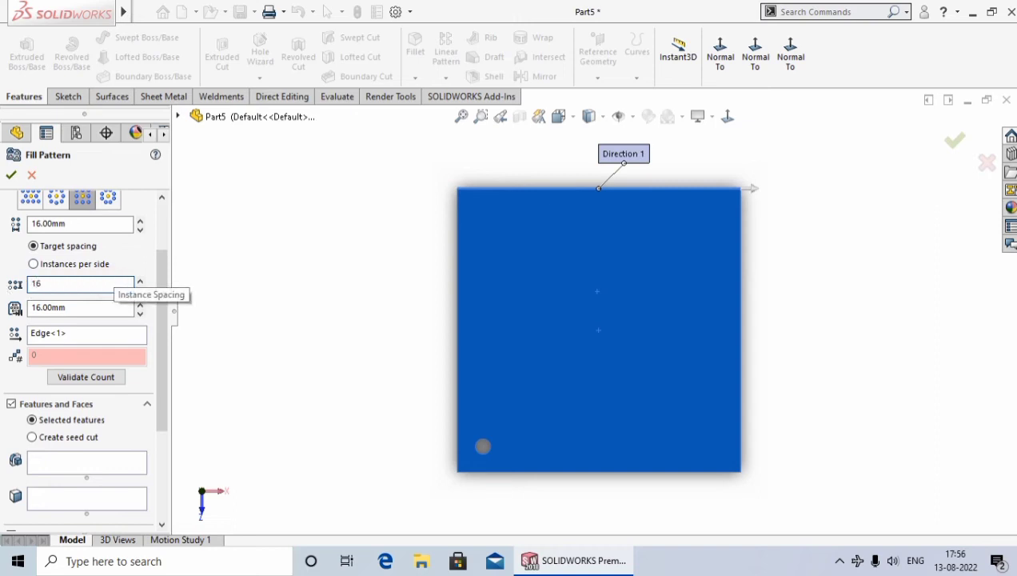
key("Return")
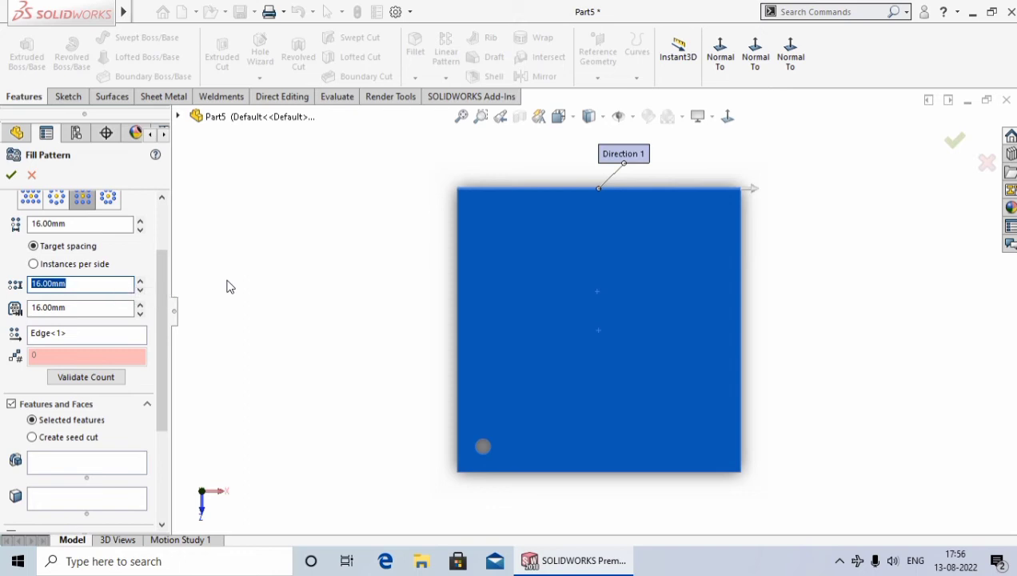
left_click(82, 308)
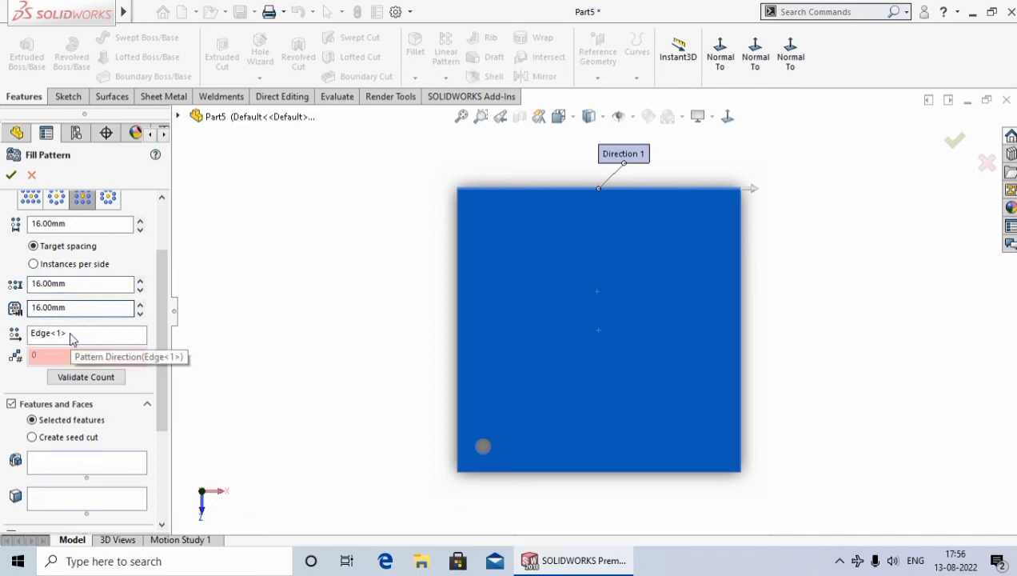
left_click(73, 337)
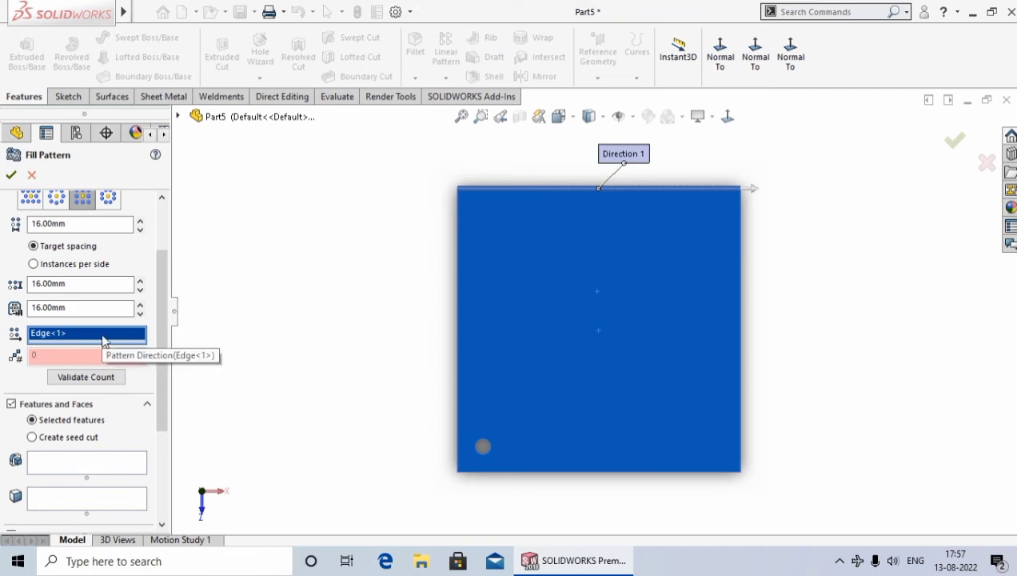
Step: Replace the top-edge pattern direction Edge<1> with the plate's left vertical edge, Edge<2>
right_click(131, 333)
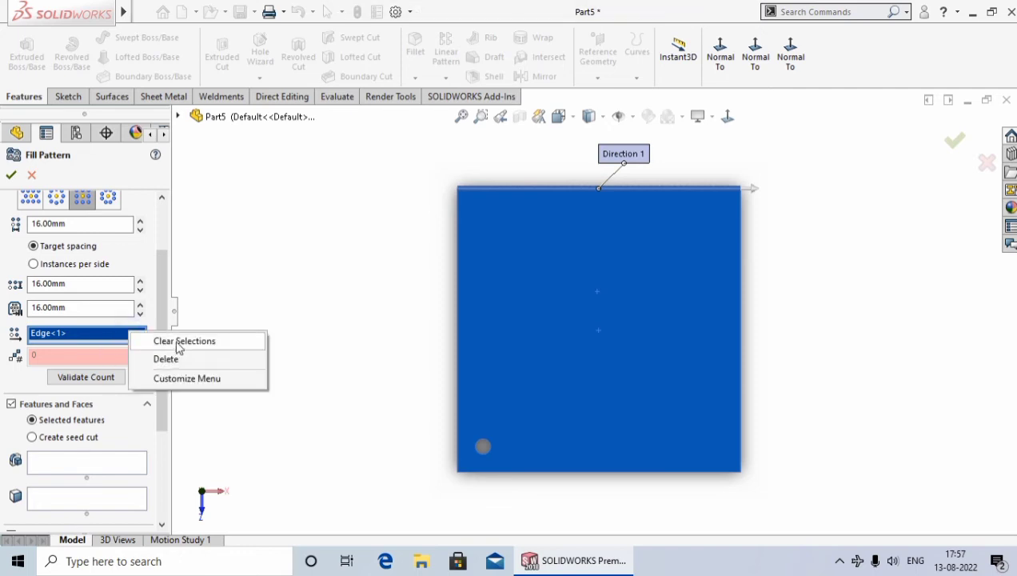
left_click(178, 342)
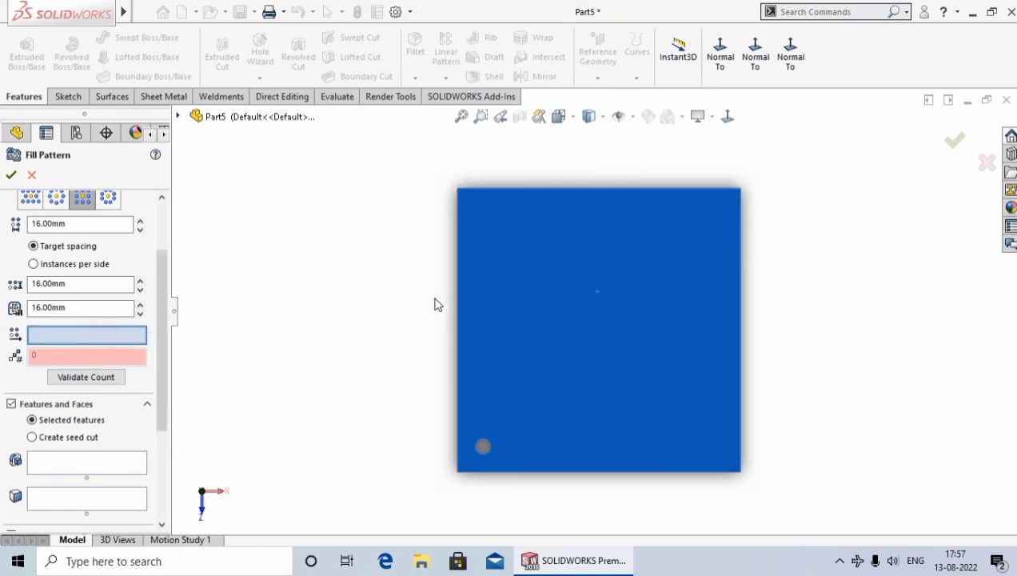
left_click(456, 315)
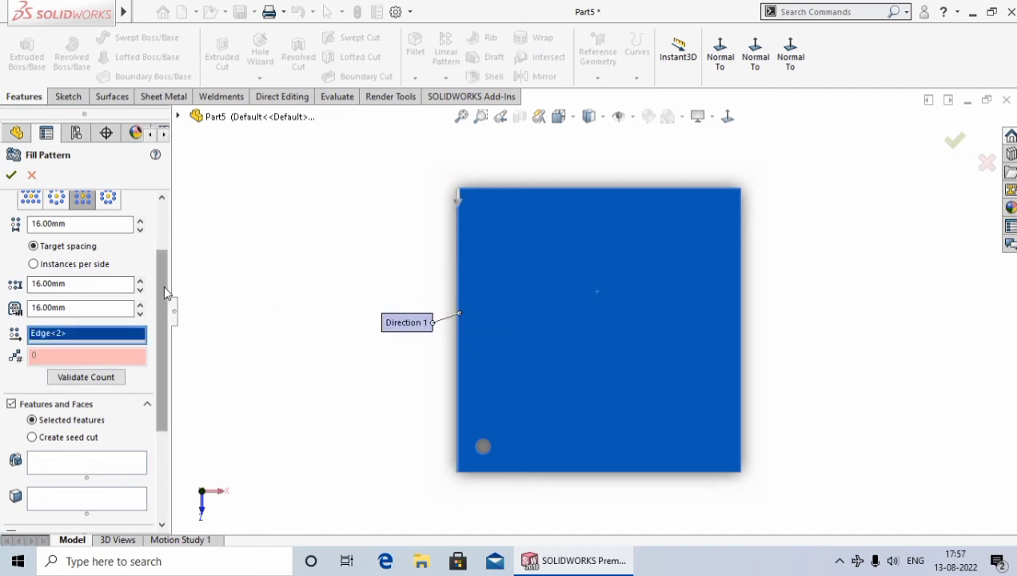
scroll(164, 284, "down", 4)
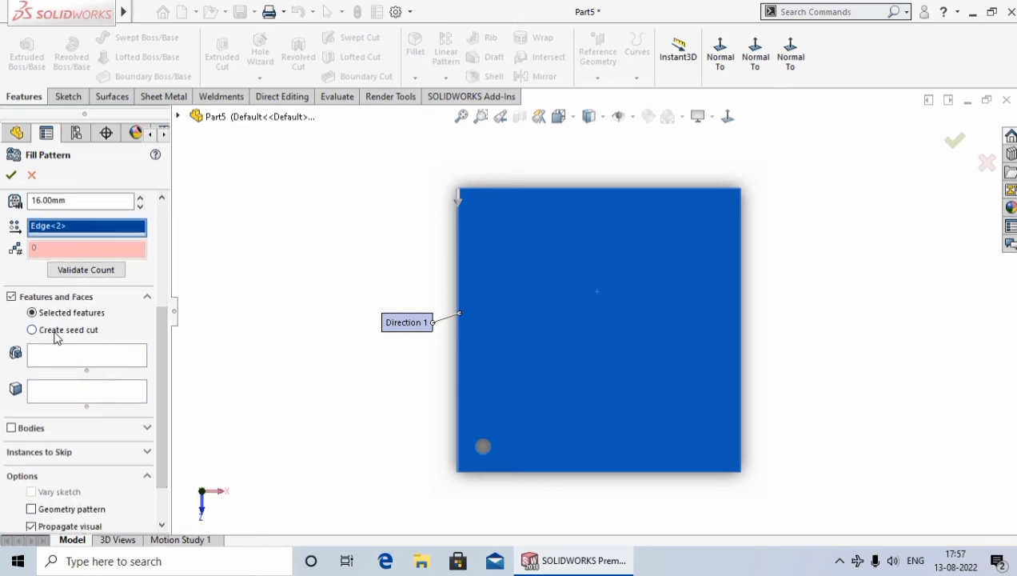
Step: Use a created 6-sided polygon seed cut of 3 mm to cut the 5×5 hexagon hole grid
left_click(50, 334)
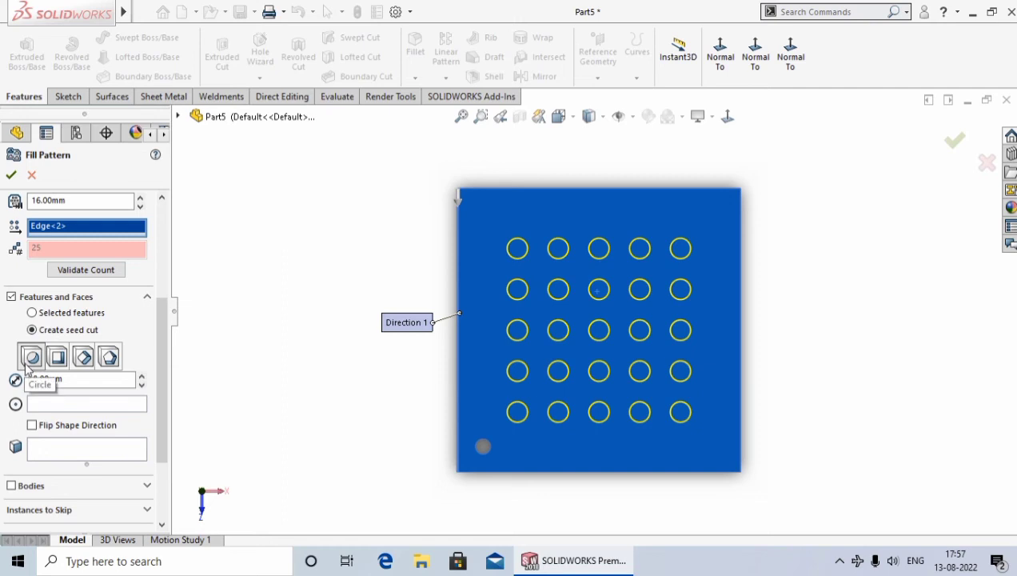
left_click(109, 358)
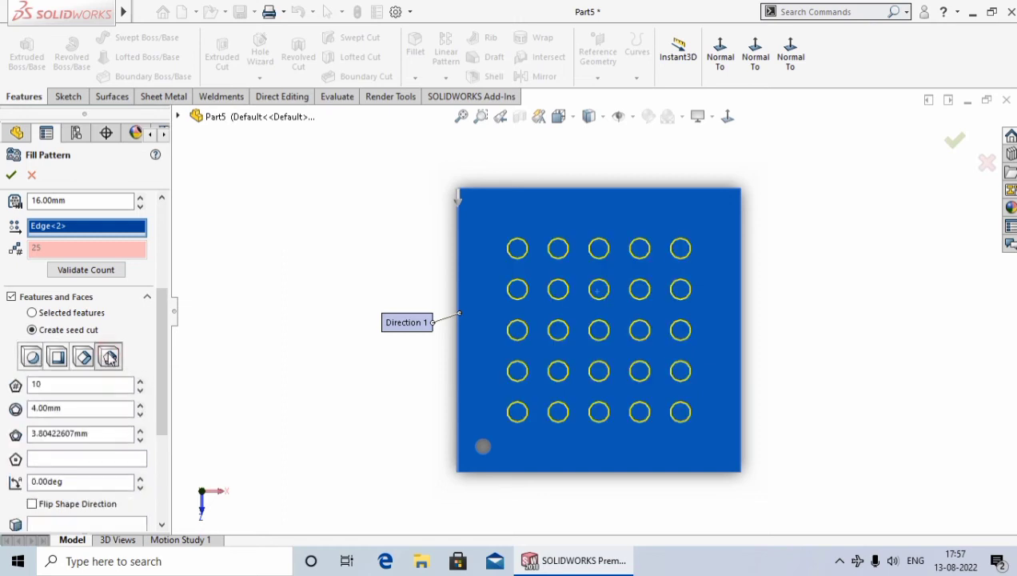
double_click(62, 384)
type("6")
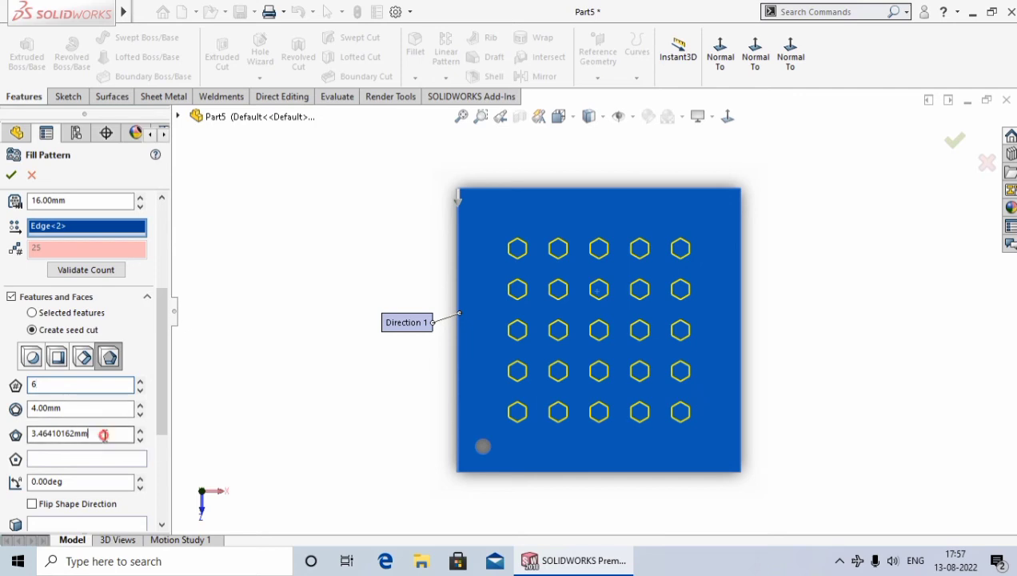
left_click_drag(101, 432, 25, 435)
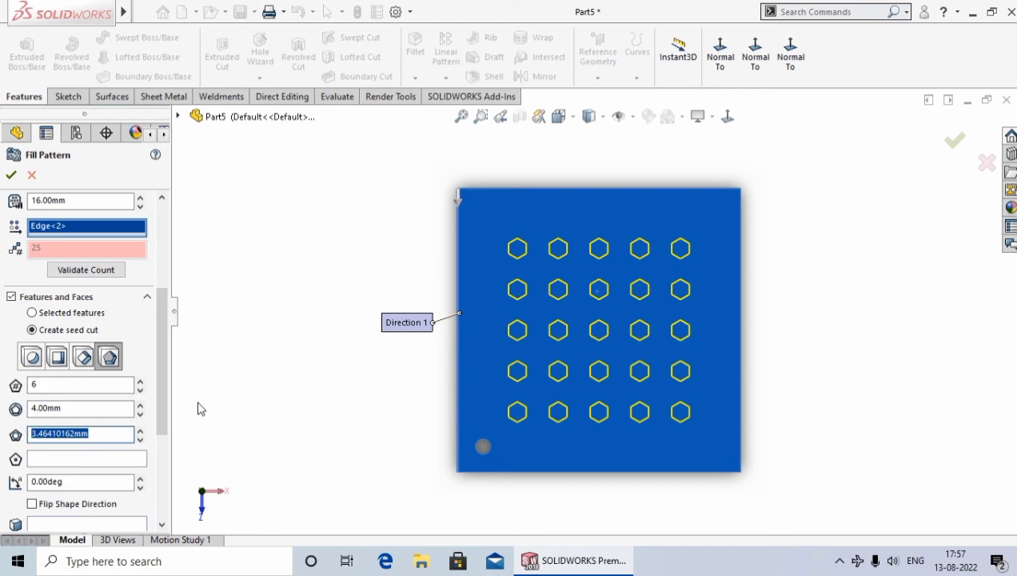
type("3")
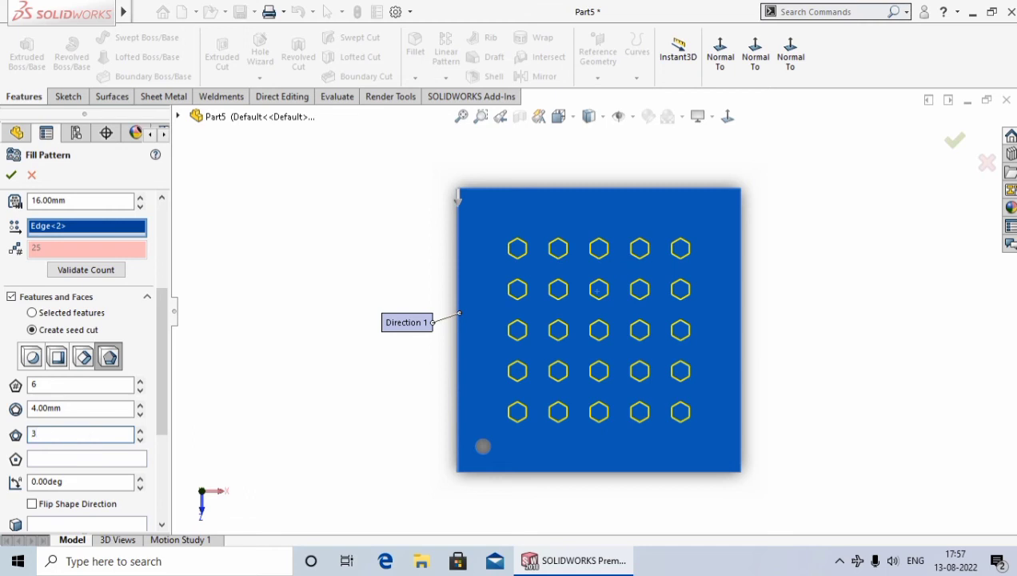
key("Return")
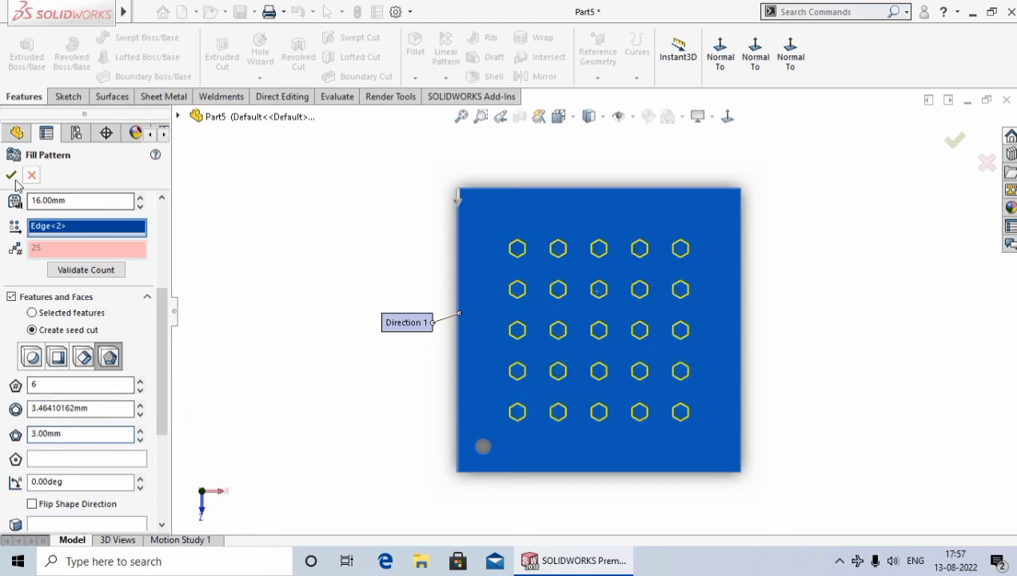
left_click(10, 176)
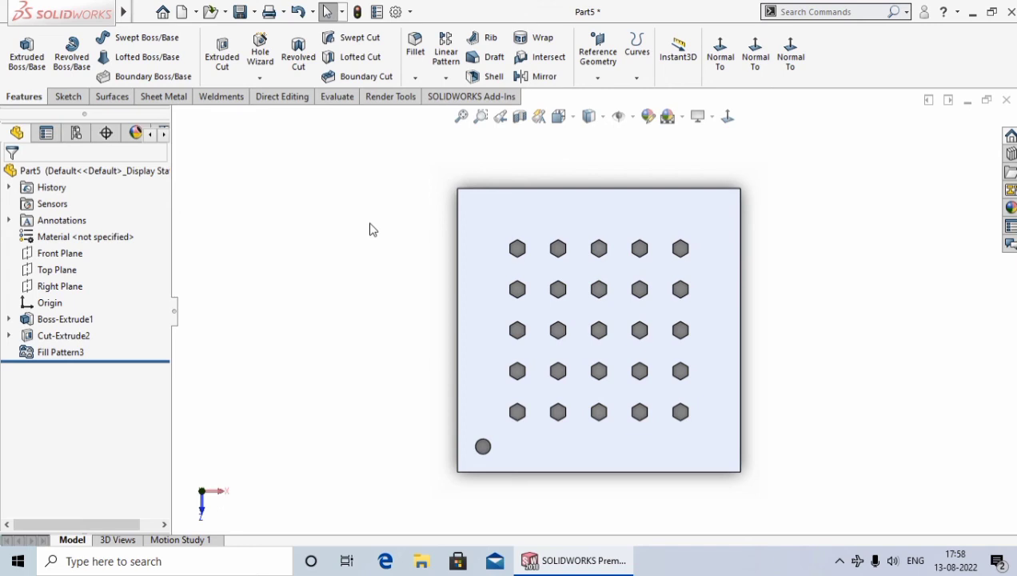
Step: Edit Fill Pattern3 to skip instances (3, 12), (3, 15) and (3, 7)
right_click(61, 352)
left_click(76, 237)
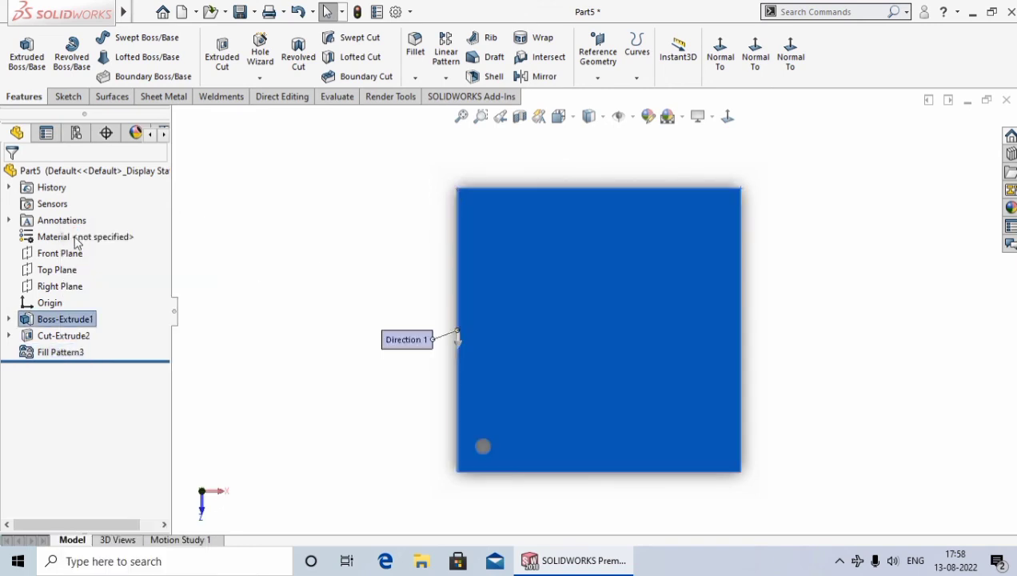
left_click_drag(163, 212, 176, 388)
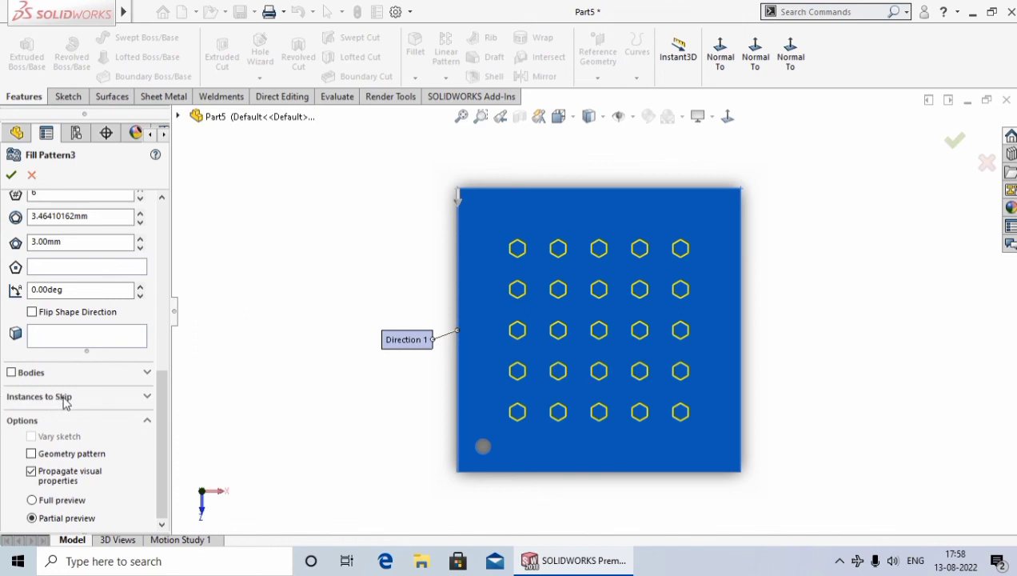
left_click(65, 396)
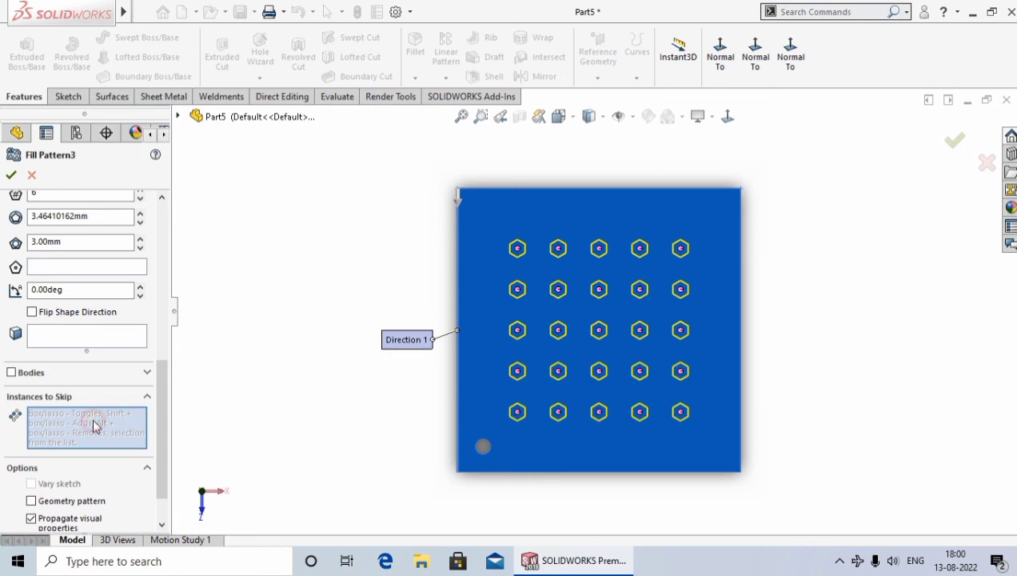
left_click(641, 250)
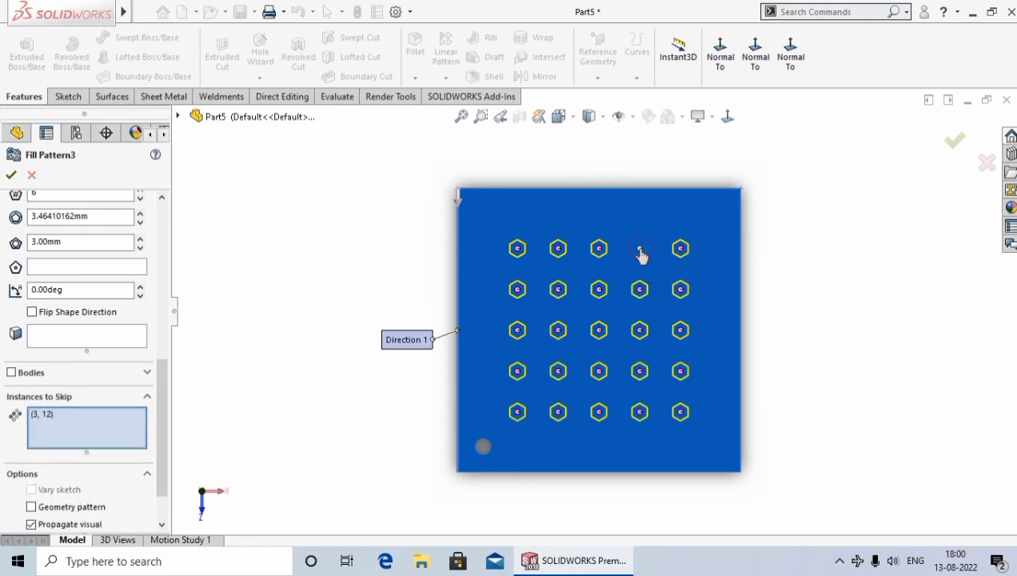
left_click(683, 334)
left_click(518, 334)
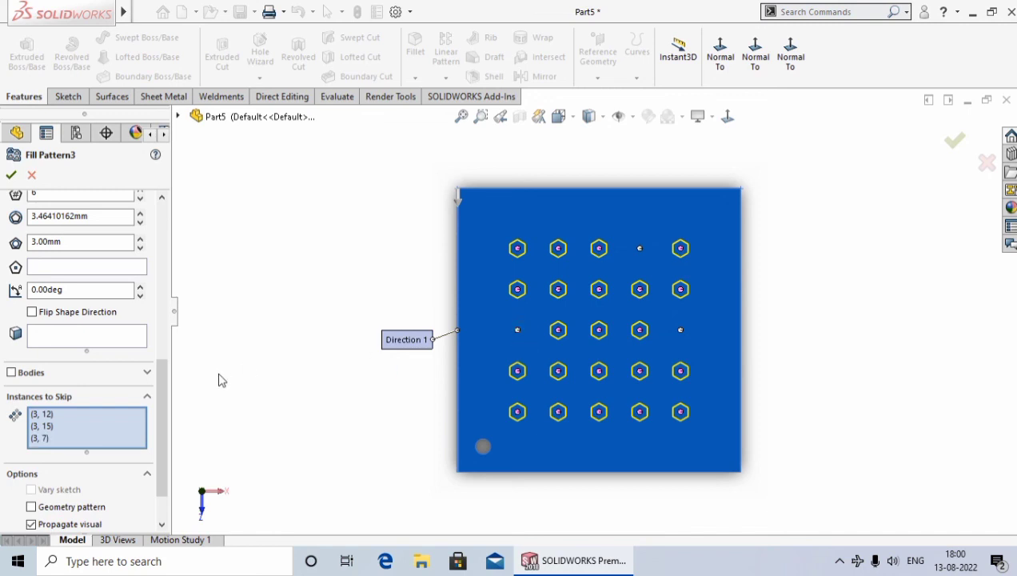
left_click(11, 175)
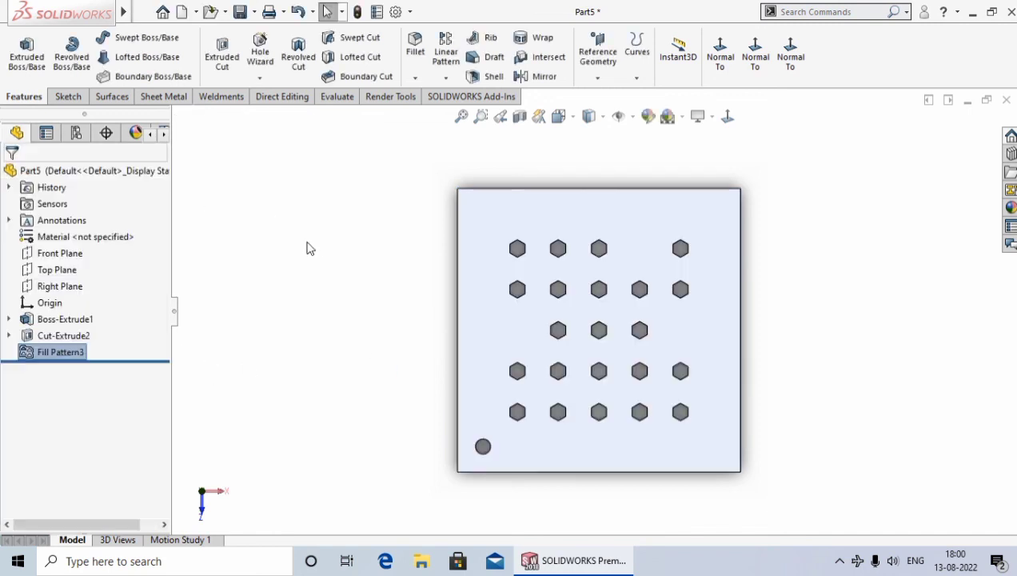